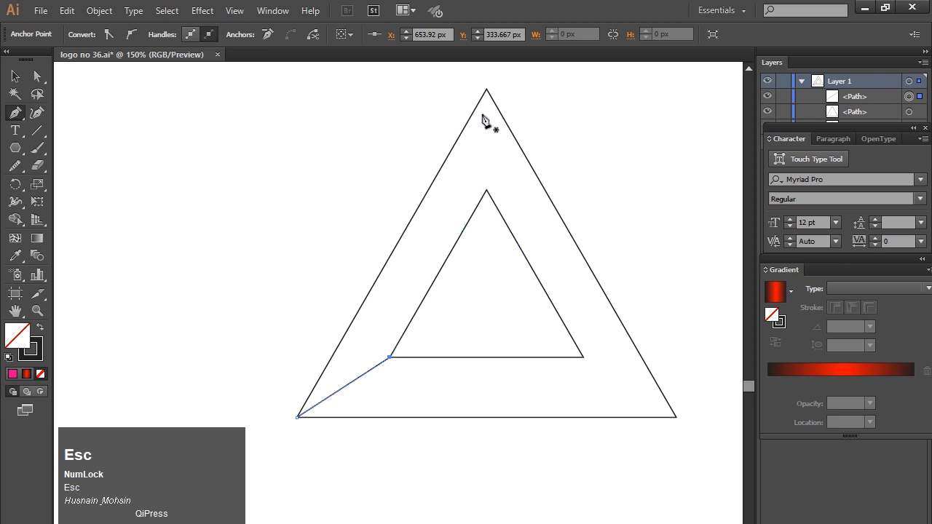
# Draw a line joining the two triangles' apexes and another from the outer lower-left corner to that line's midpoint with the Pen tool
pyautogui.click(487, 89)
pyautogui.click(487, 191)
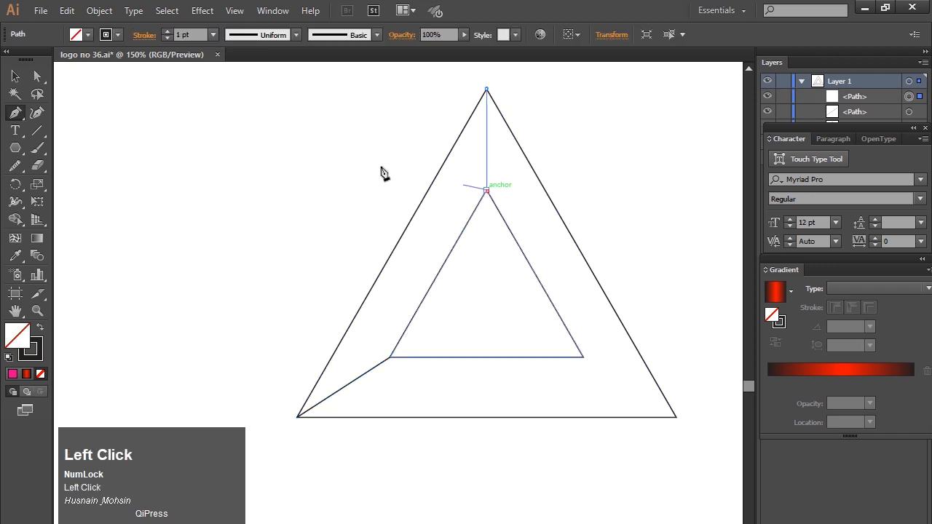
pyautogui.press('Escape')
pyautogui.click(298, 418)
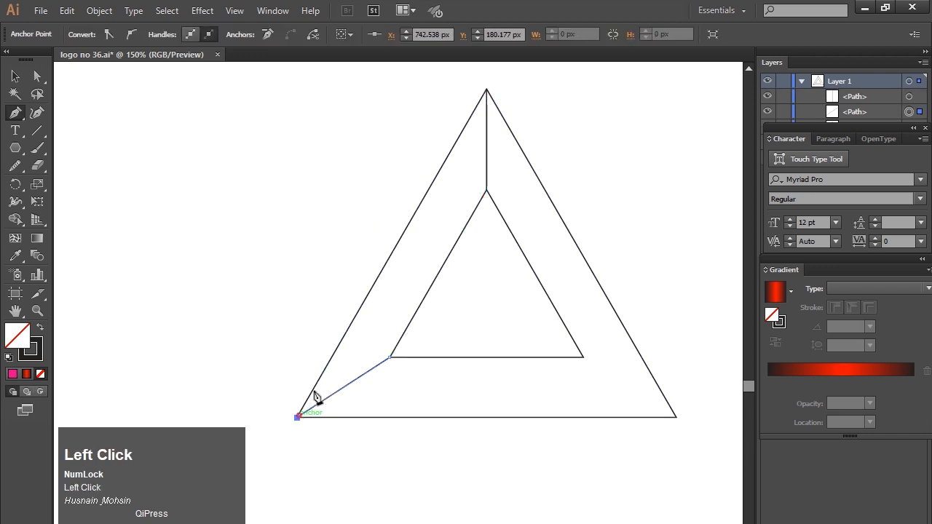
pyautogui.click(487, 144)
pyautogui.press('Escape')
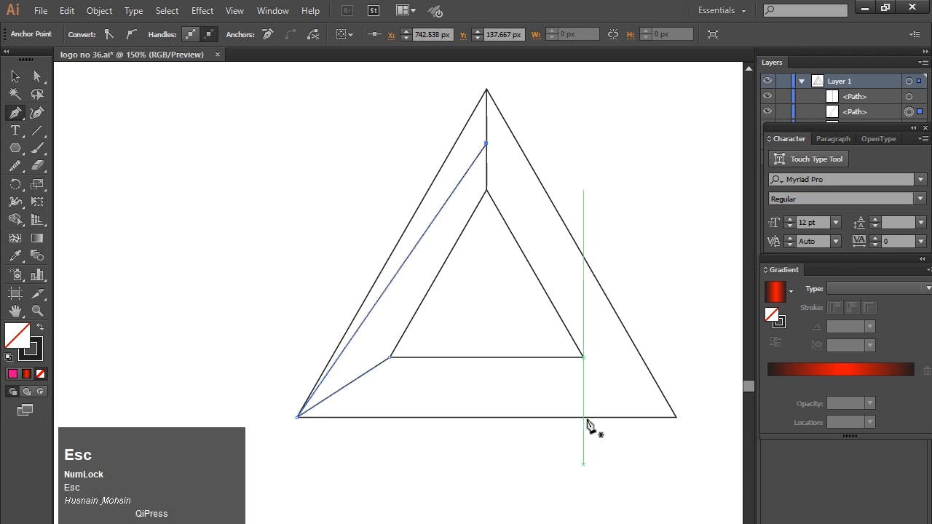
# Draw a path from the apex line's midpoint through the inner and outer lower-right corners to the inner triangle's lower-left corner
pyautogui.click(487, 143)
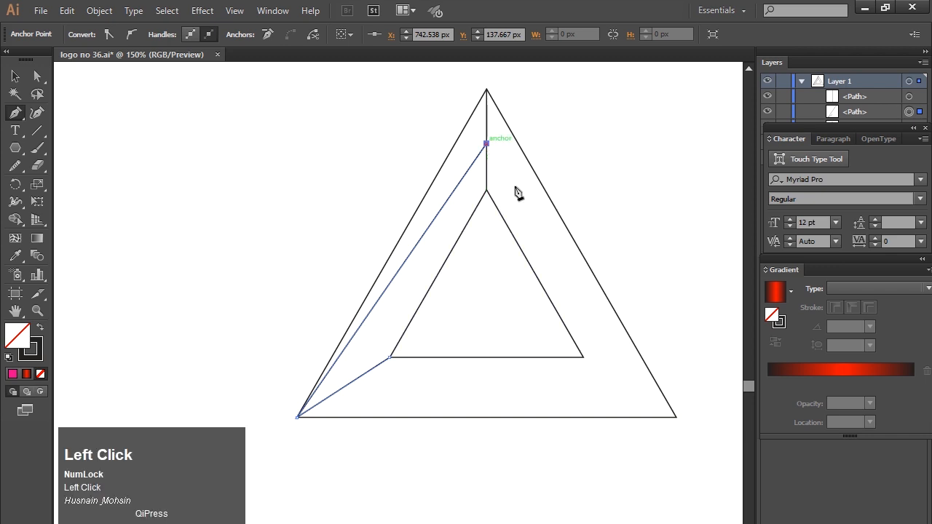
pyautogui.click(583, 357)
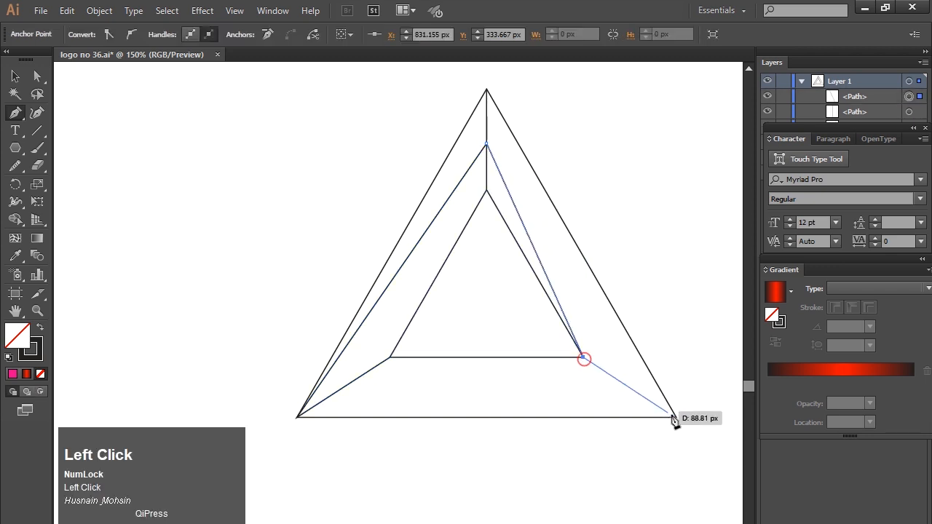
pyautogui.click(676, 417)
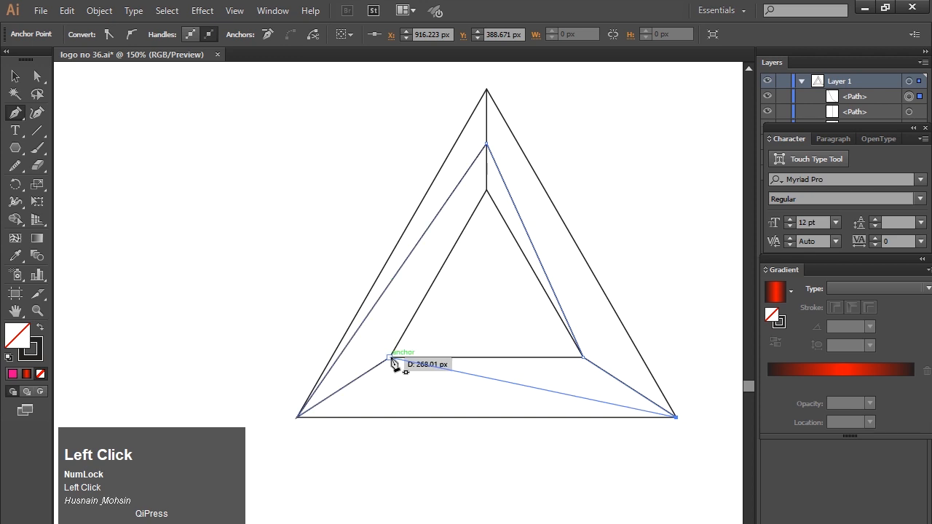
pyautogui.click(391, 358)
pyautogui.press('Escape')
pyautogui.click(15, 76)
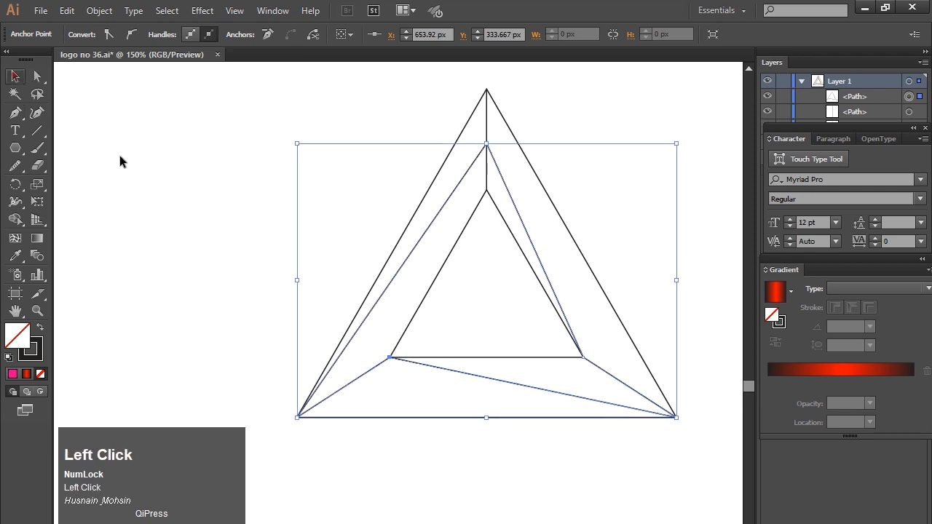
# Build the regions between the two triangles as separate shapes with the Shape Builder tool and reselect the whole artwork
pyautogui.click(278, 245)
pyautogui.moveTo(310, 115)
pyautogui.mouseDown()
pyautogui.moveTo(620, 383)
pyautogui.moveTo(568, 380)
pyautogui.mouseUp()
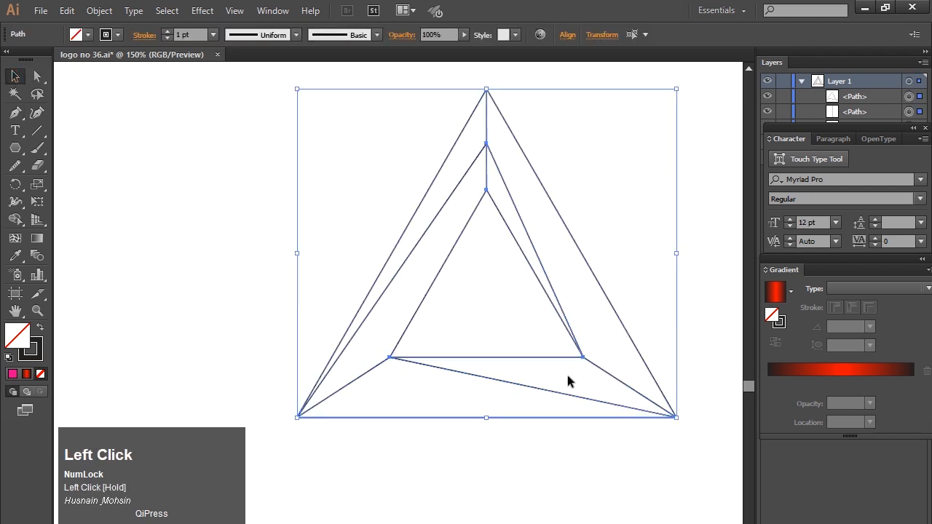
pyautogui.click(14, 220)
pyautogui.moveTo(448, 173); pyautogui.dragTo(437, 199)
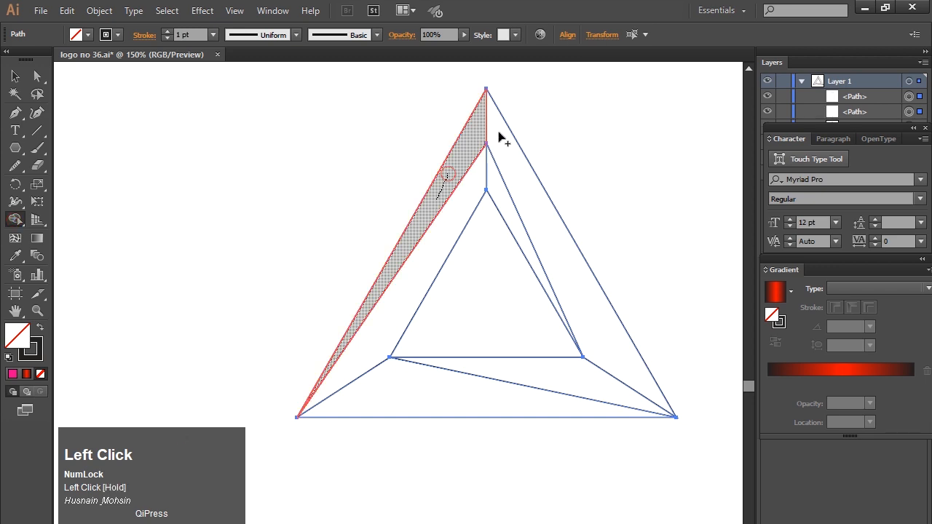
pyautogui.moveTo(499, 132)
pyautogui.mouseDown()
pyautogui.moveTo(515, 175)
pyautogui.moveTo(475, 188)
pyautogui.mouseUp()
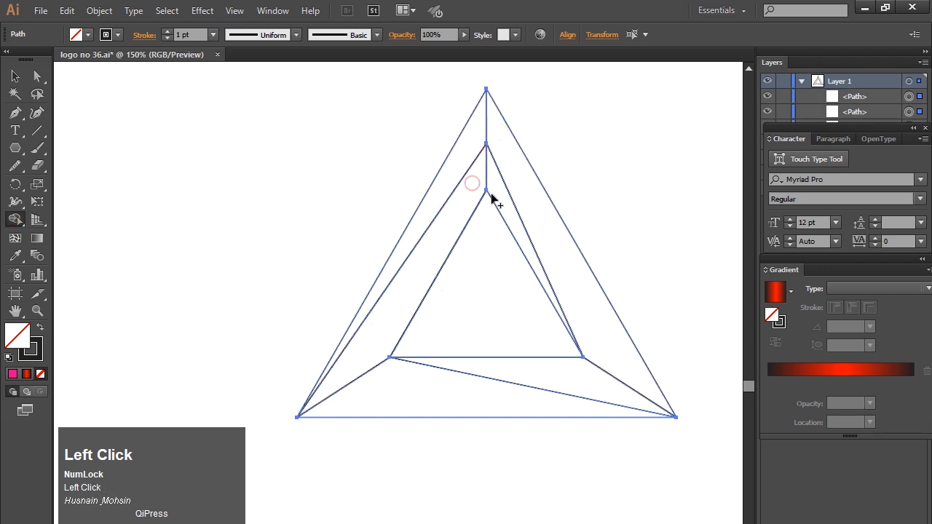
pyautogui.moveTo(548, 367); pyautogui.dragTo(566, 386)
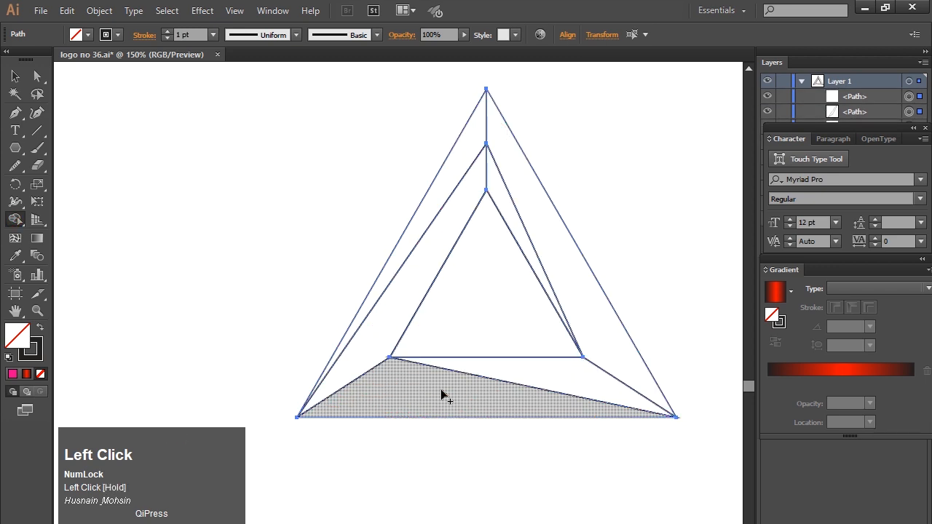
pyautogui.moveTo(443, 396); pyautogui.dragTo(467, 419)
pyautogui.click(14, 78)
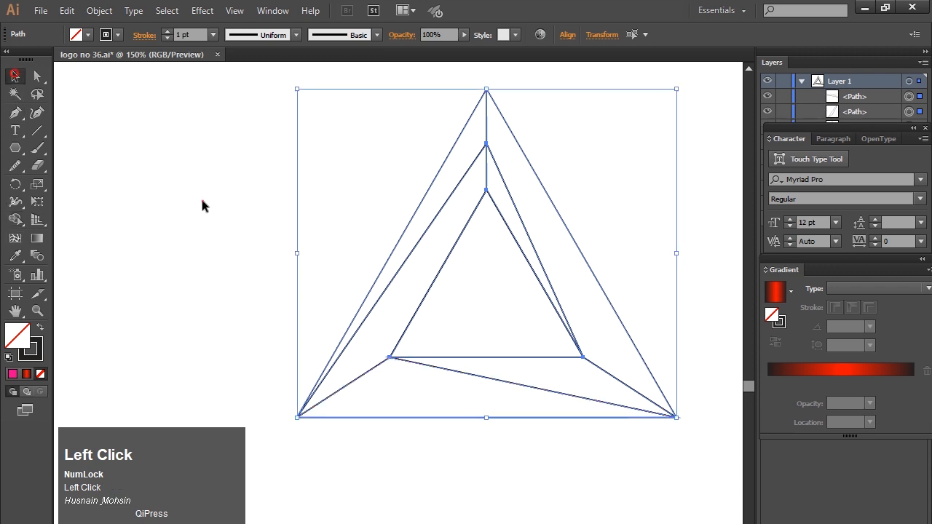
pyautogui.click(202, 202)
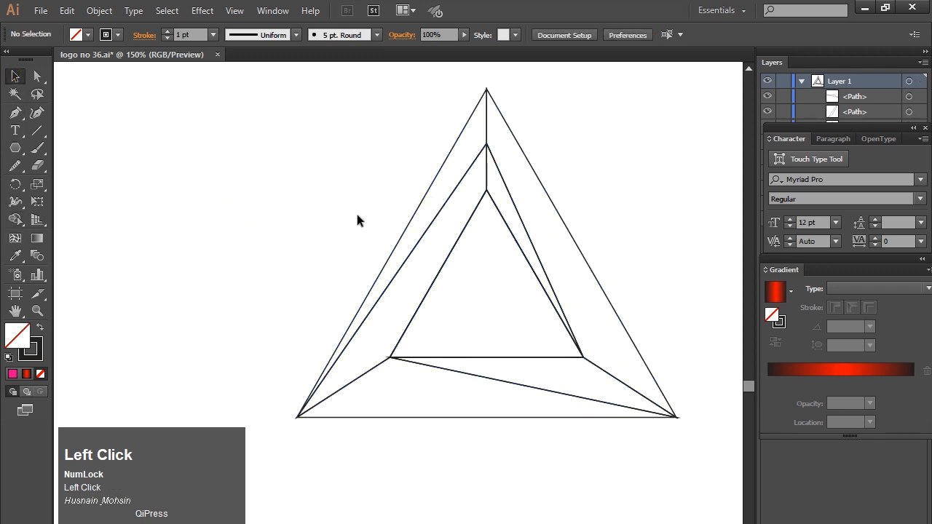
pyautogui.moveTo(374, 183); pyautogui.dragTo(604, 416)
pyautogui.click(41, 329)
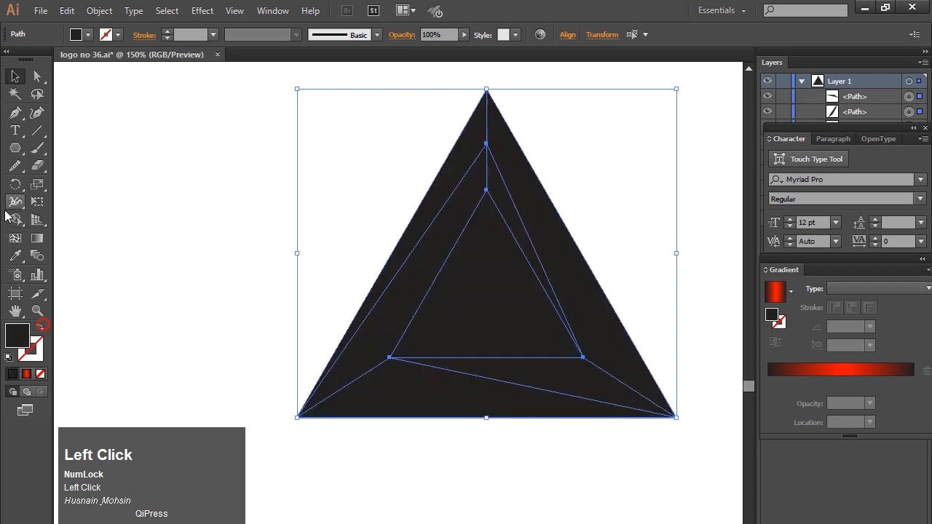
pyautogui.hotkey('shift', 'm')
pyautogui.click(40, 330)
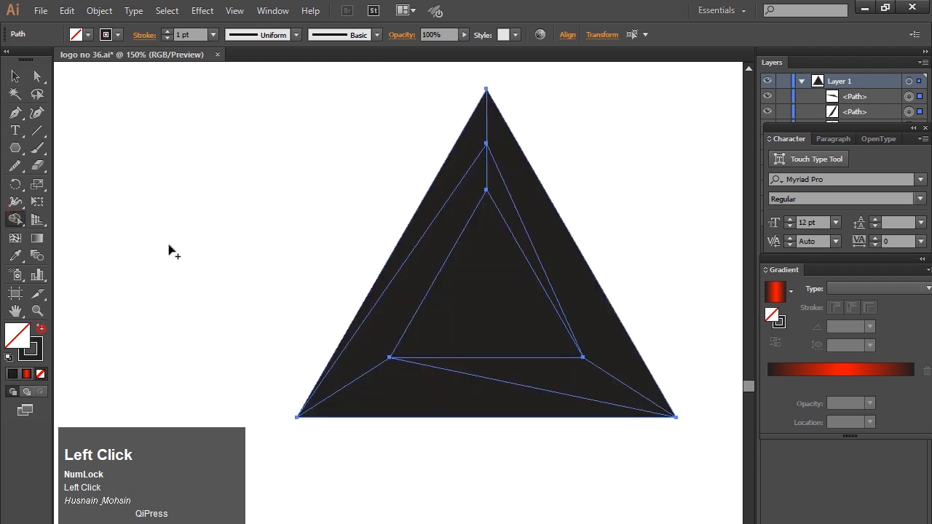
pyautogui.click(17, 75)
pyautogui.hotkey('ctrl', 'z')
pyautogui.hotkey('ctrl', 'z')
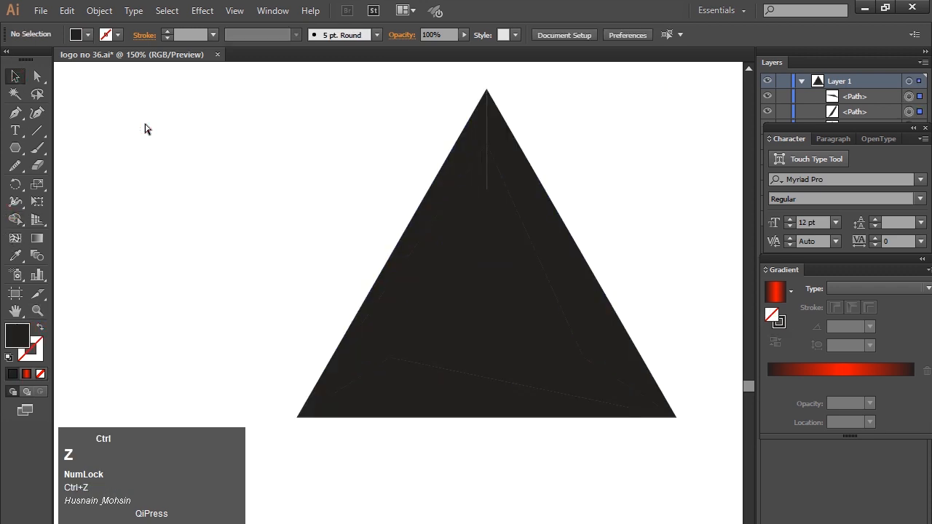
# Swap fill and stroke and use Shape Builder to fill the six regions between the triangles with black, leaving the centre empty
pyautogui.click(15, 219)
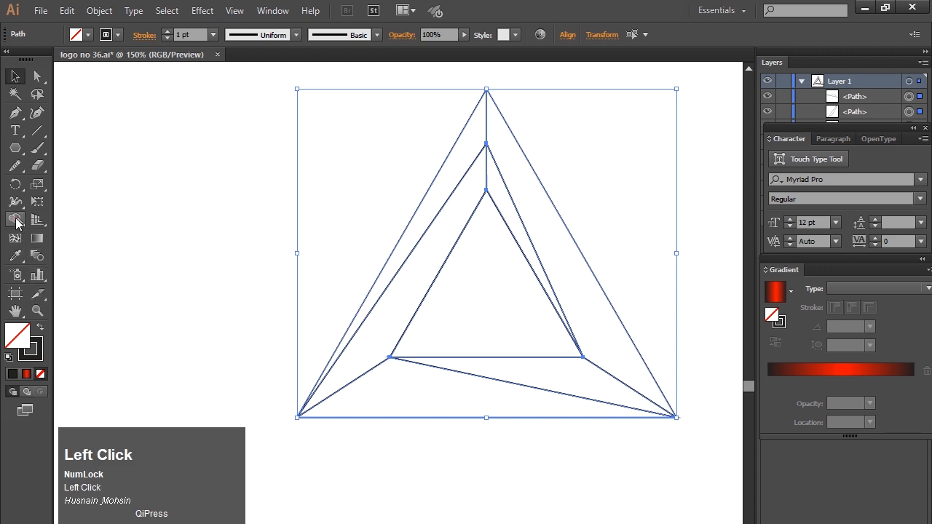
pyautogui.click(40, 328)
pyautogui.click(469, 142)
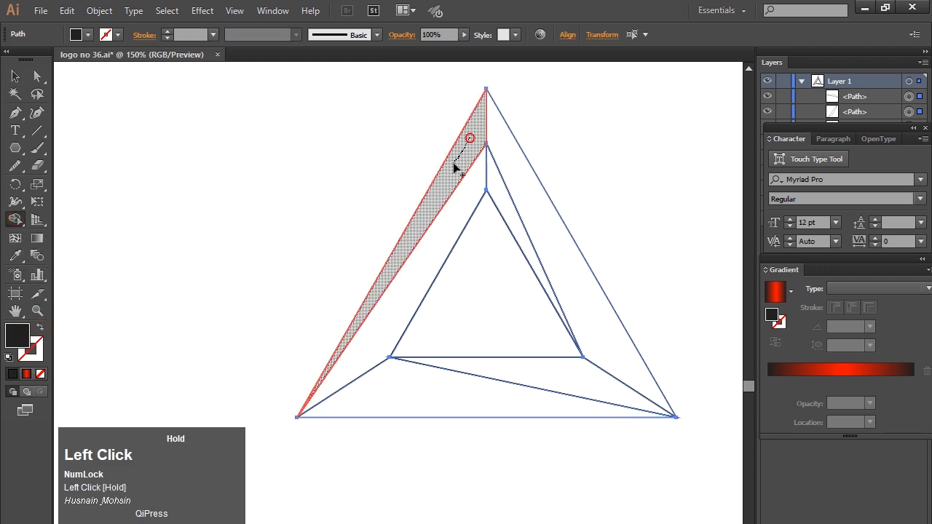
pyautogui.click(510, 174)
pyautogui.click(496, 188)
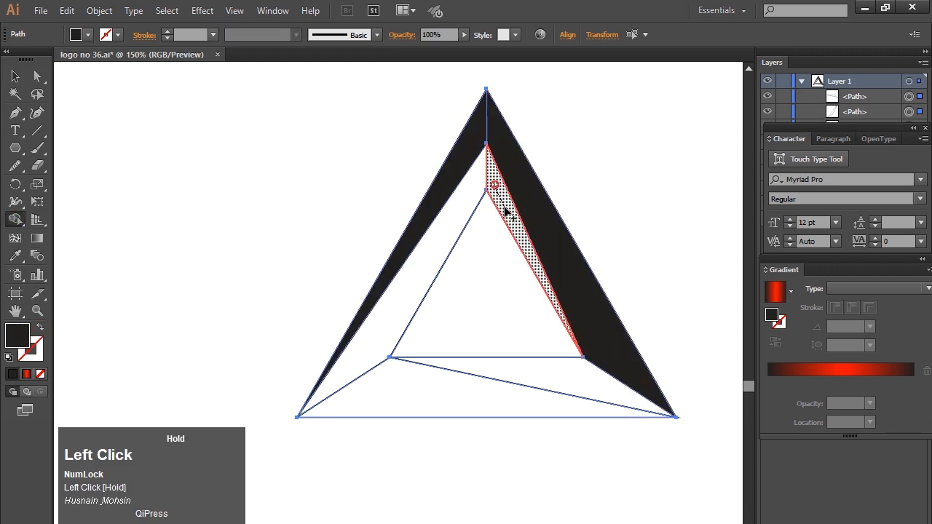
pyautogui.click(472, 194)
pyautogui.moveTo(401, 389); pyautogui.dragTo(439, 406)
pyautogui.moveTo(513, 370); pyautogui.dragTo(543, 386)
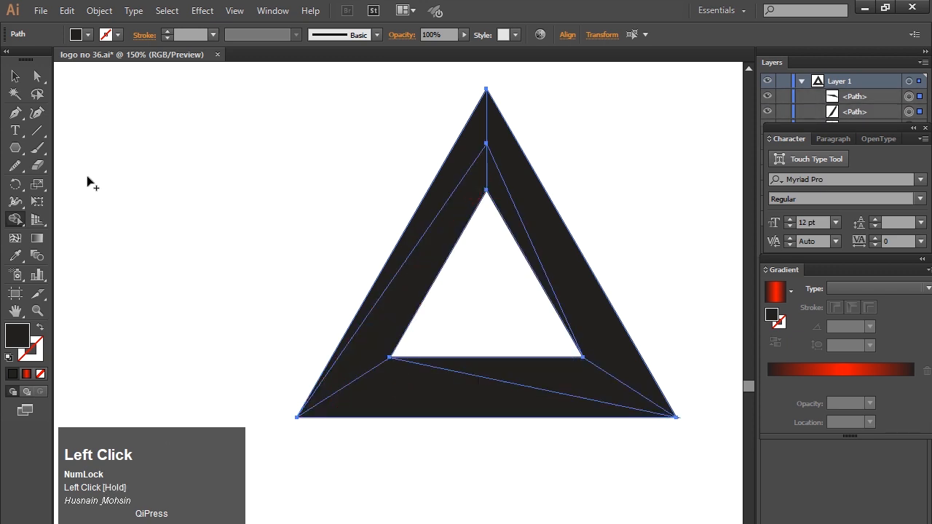
pyautogui.click(13, 79)
pyautogui.click(148, 187)
# Select all the black pieces of the triangular frame and cut them
pyautogui.click(437, 188)
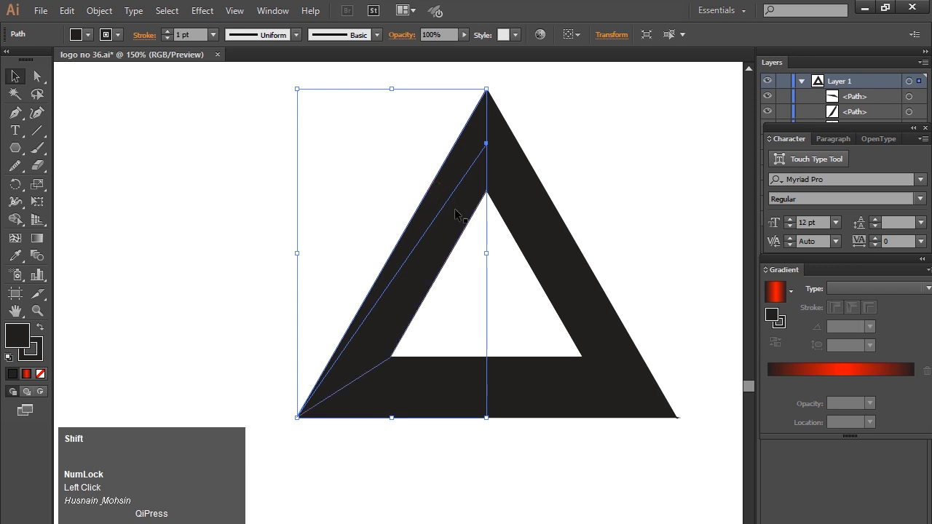
pyautogui.click(455, 214)
pyautogui.keyDown('shift'); pyautogui.click(387, 383); pyautogui.keyUp('shift')
pyautogui.keyDown('shift'); pyautogui.click(548, 376); pyautogui.keyUp('shift')
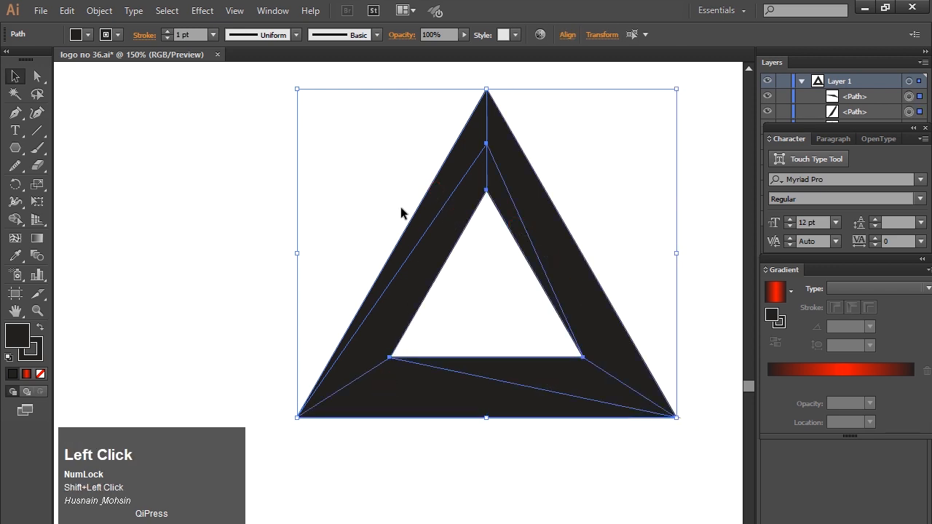
pyautogui.click(66, 10)
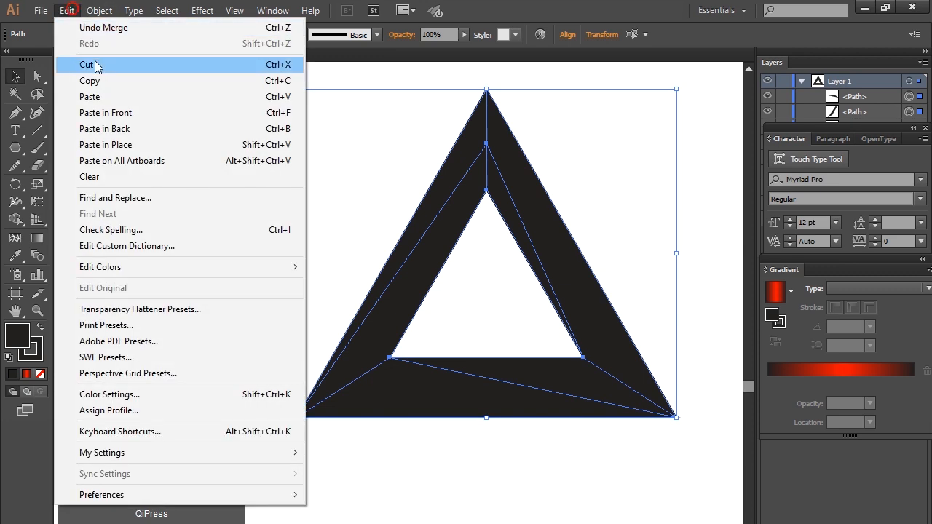
pyautogui.click(95, 61)
# Delete the leftover line work and paste the cut frame pieces back in place
pyautogui.moveTo(285, 89); pyautogui.dragTo(670, 478)
pyautogui.press('Delete')
pyautogui.click(66, 10)
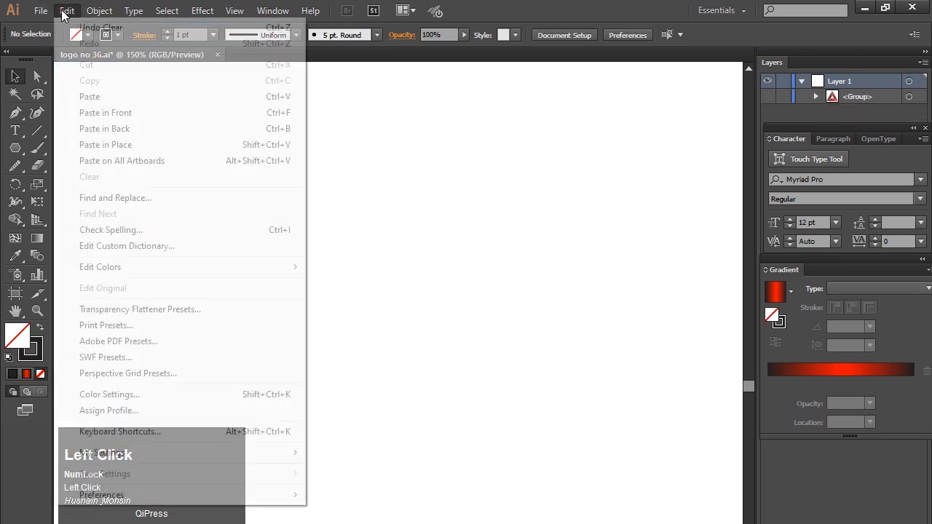
pyautogui.click(110, 143)
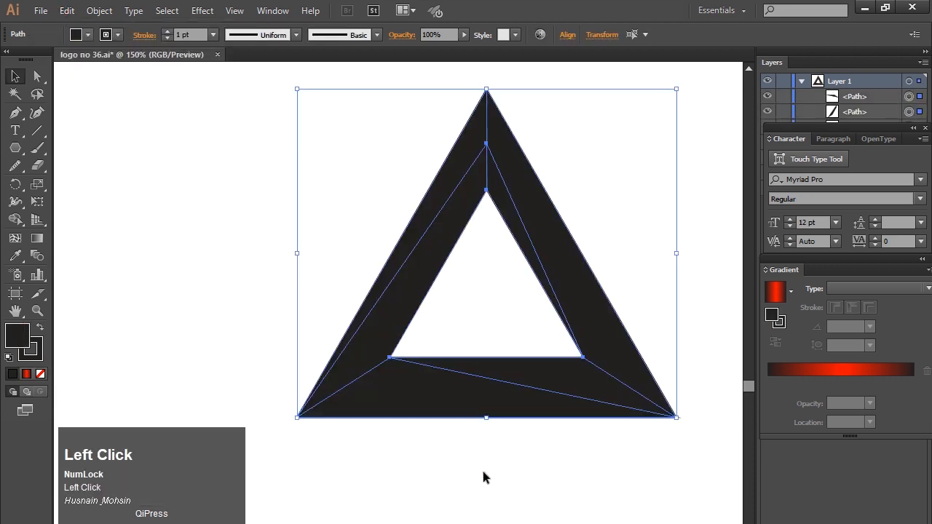
pyautogui.click(483, 473)
# Fill all the frame pieces with the black-red-black linear gradient
pyautogui.moveTo(593, 340); pyautogui.dragTo(606, 396)
pyautogui.click(659, 364)
pyautogui.moveTo(384, 199); pyautogui.dragTo(661, 395)
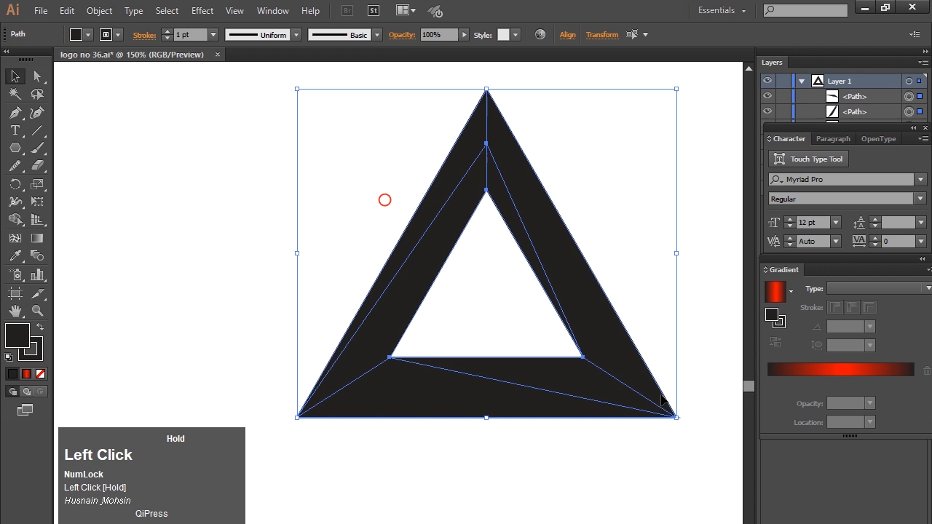
pyautogui.click(780, 295)
pyautogui.click(223, 231)
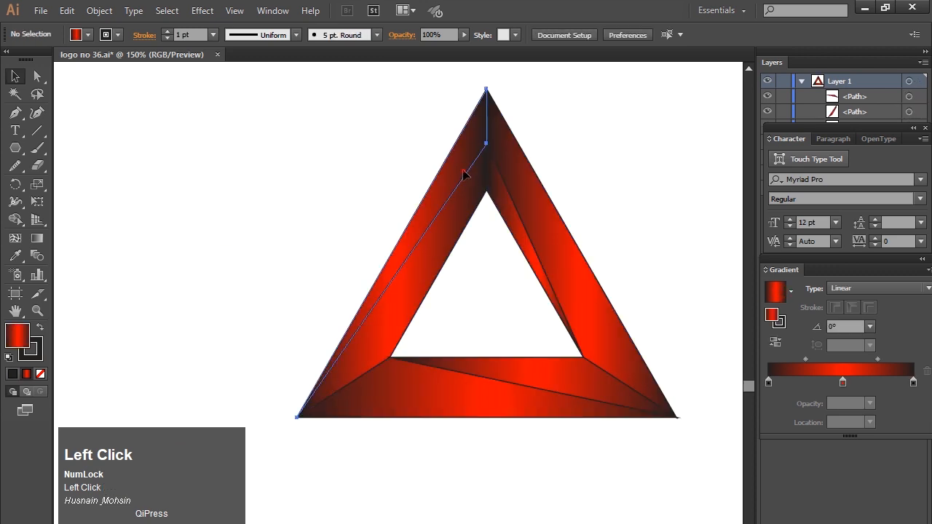
# Redirect the gradient across the width of the outer left face, at an angle of about -30°
pyautogui.click(463, 171)
pyautogui.click(37, 239)
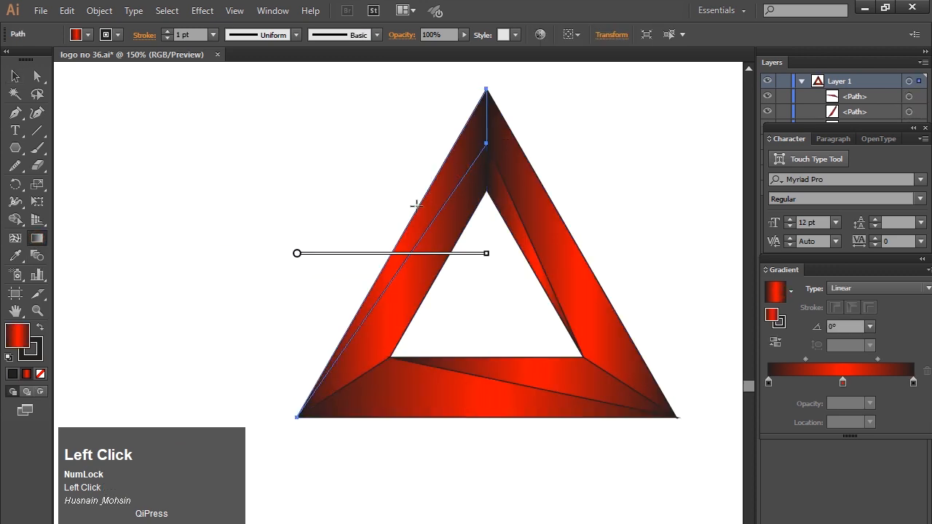
pyautogui.moveTo(417, 206); pyautogui.dragTo(437, 213)
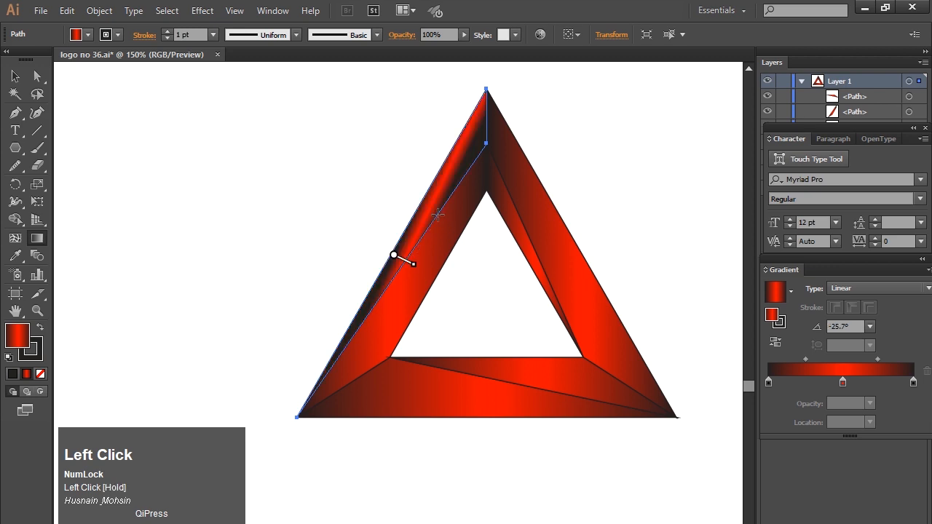
pyautogui.moveTo(411, 263)
pyautogui.mouseDown()
pyautogui.moveTo(439, 210)
pyautogui.moveTo(453, 213)
pyautogui.mouseUp()
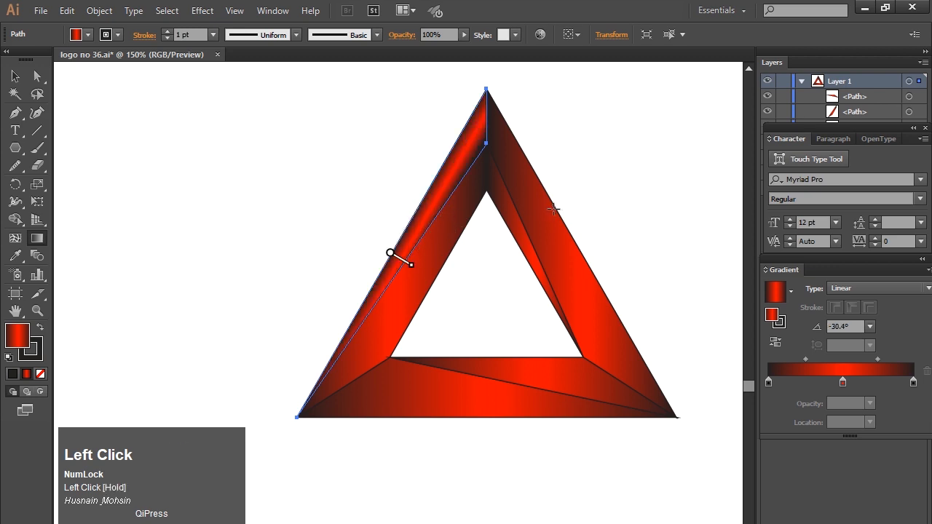
pyautogui.click(18, 75)
pyautogui.click(183, 167)
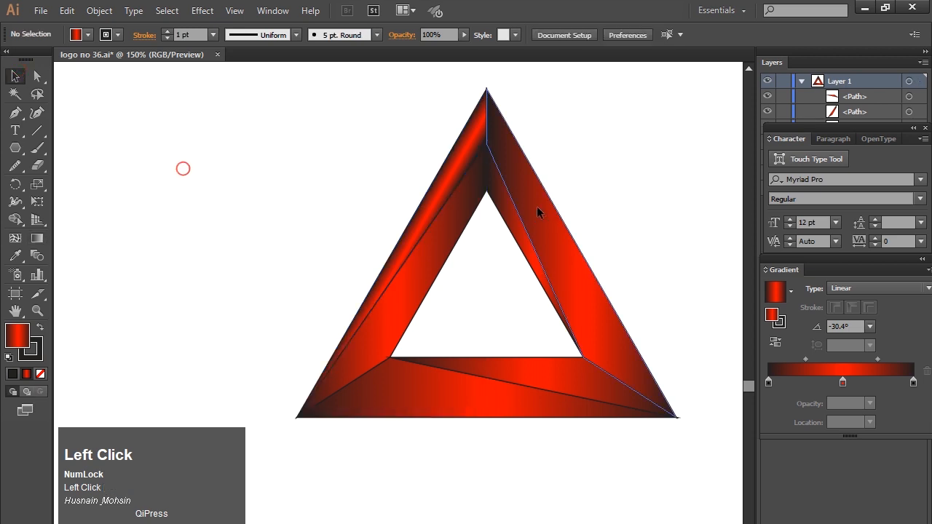
# Redirect the gradient across the outer right face from its outer edge inward, at an angle of about -156°
pyautogui.click(539, 211)
pyautogui.click(37, 237)
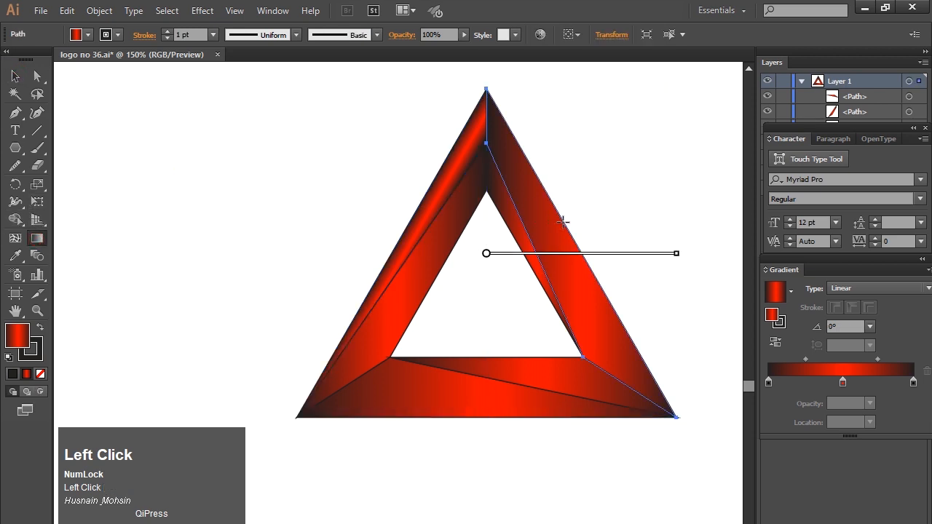
pyautogui.moveTo(569, 232); pyautogui.dragTo(526, 244)
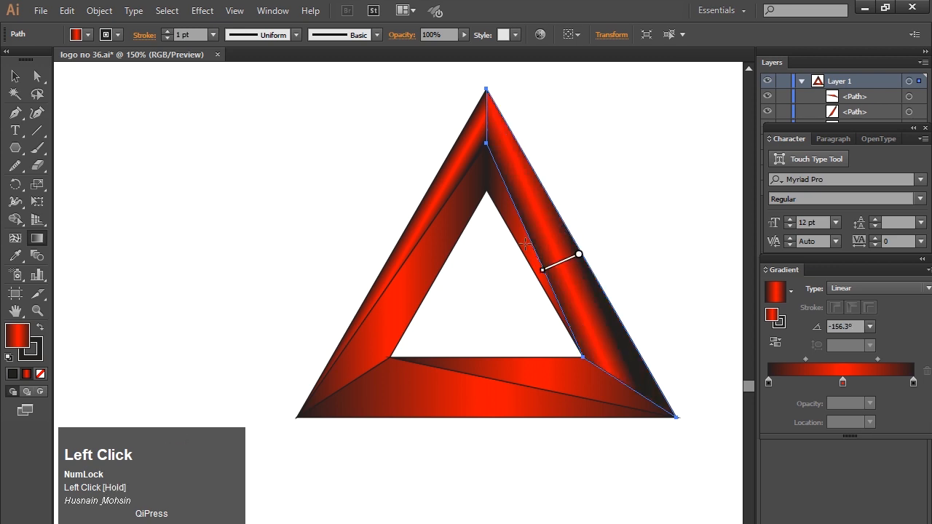
pyautogui.click(12, 80)
pyautogui.click(319, 241)
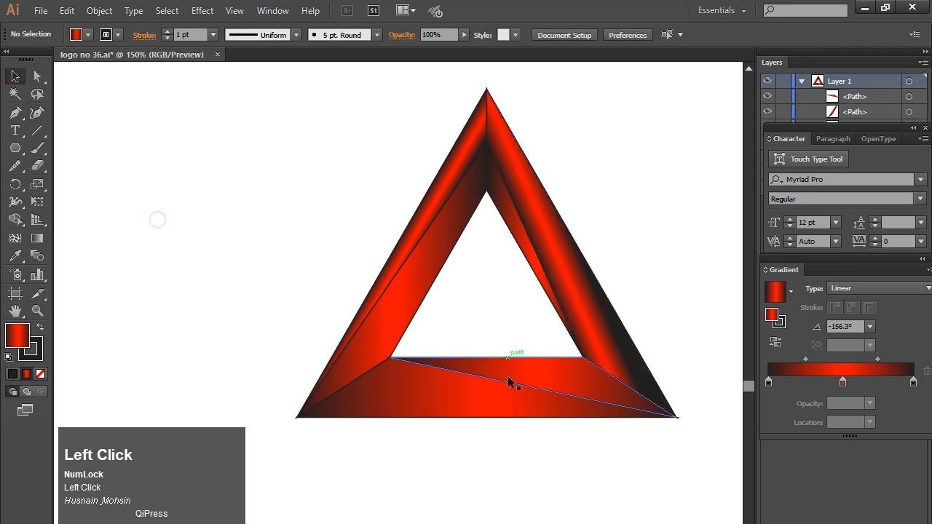
# Redirect the gradient across the height of the outer bottom face, at an angle of about -95°
pyautogui.click(505, 402)
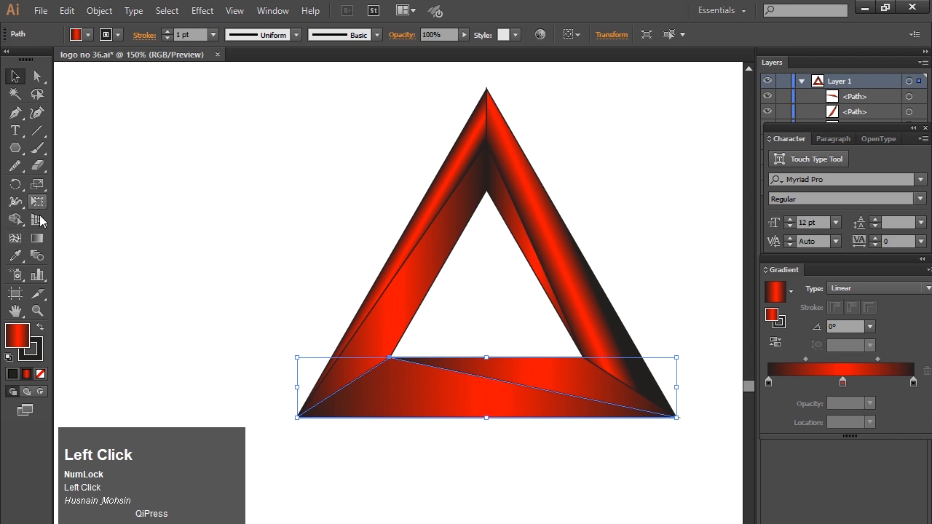
pyautogui.click(37, 239)
pyautogui.moveTo(453, 373); pyautogui.dragTo(444, 418)
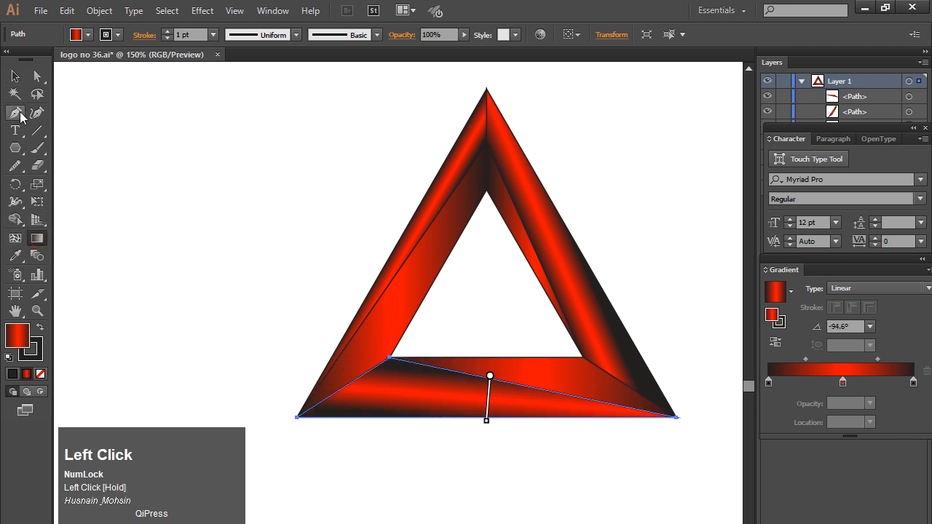
pyautogui.click(15, 76)
pyautogui.click(298, 347)
# Redirect the gradient across the width of the inner left face, at an angle of about 151°
pyautogui.click(427, 284)
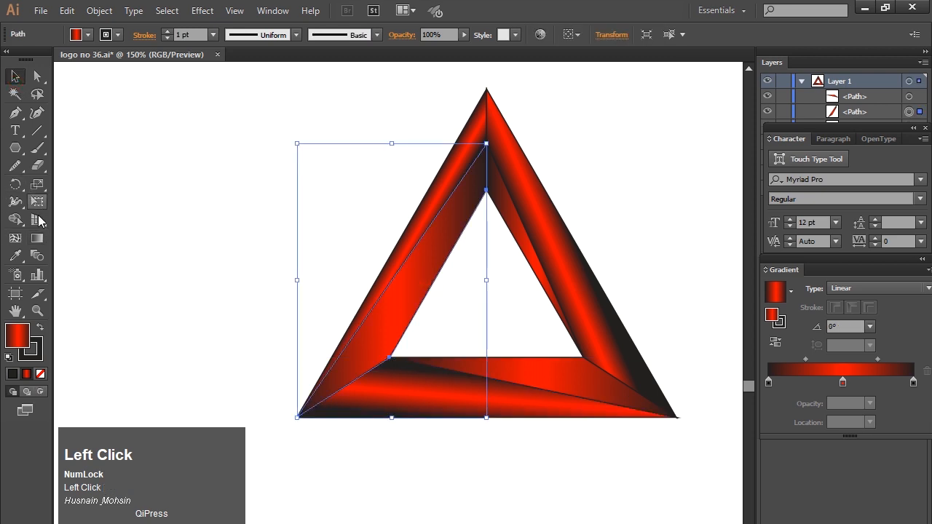
pyautogui.click(37, 238)
pyautogui.moveTo(410, 255)
pyautogui.mouseDown()
pyautogui.moveTo(453, 276)
pyautogui.moveTo(403, 260)
pyautogui.mouseUp()
pyautogui.click(15, 76)
pyautogui.click(247, 272)
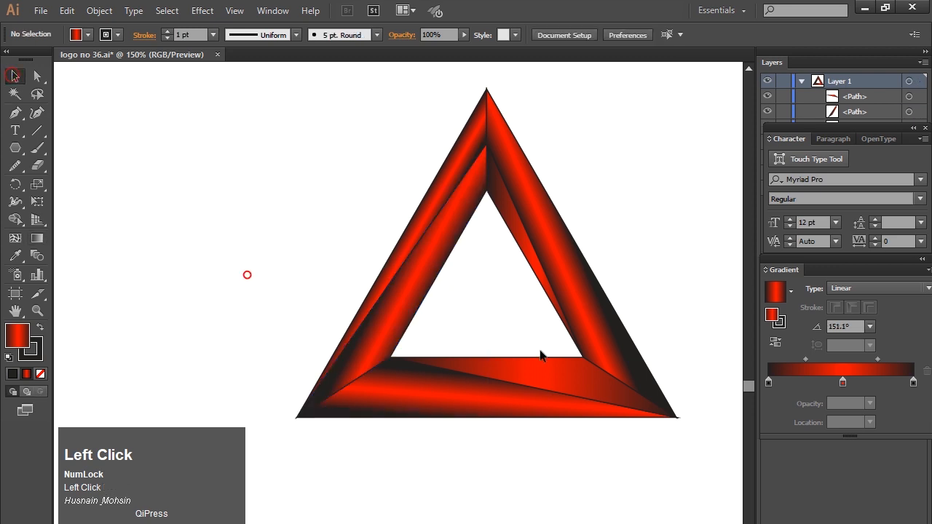
# Redirect the gradient across the height of the inner bottom face, at an angle of about 82°
pyautogui.click(580, 381)
pyautogui.click(37, 238)
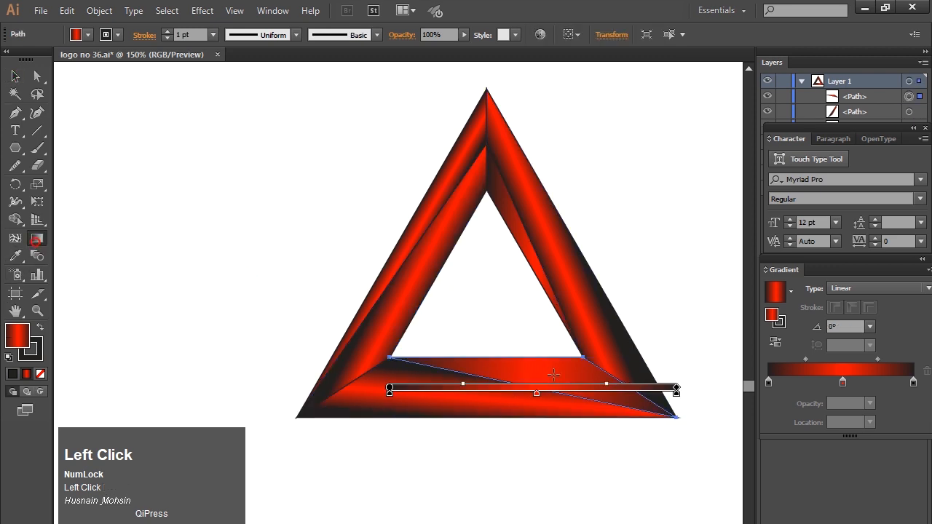
pyautogui.moveTo(552, 358)
pyautogui.mouseDown()
pyautogui.moveTo(543, 394)
pyautogui.moveTo(548, 351)
pyautogui.moveTo(531, 393)
pyautogui.moveTo(521, 382)
pyautogui.moveTo(527, 388)
pyautogui.mouseUp()
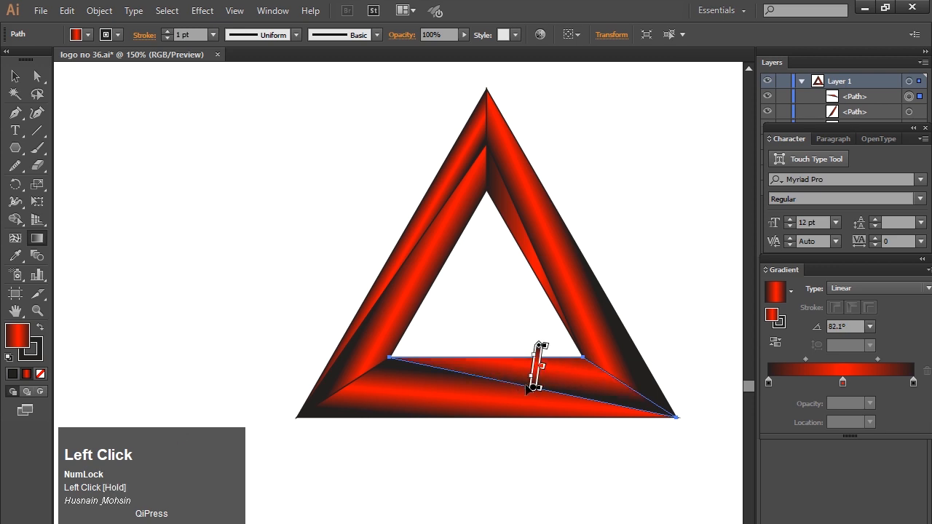
pyautogui.click(14, 81)
pyautogui.click(234, 191)
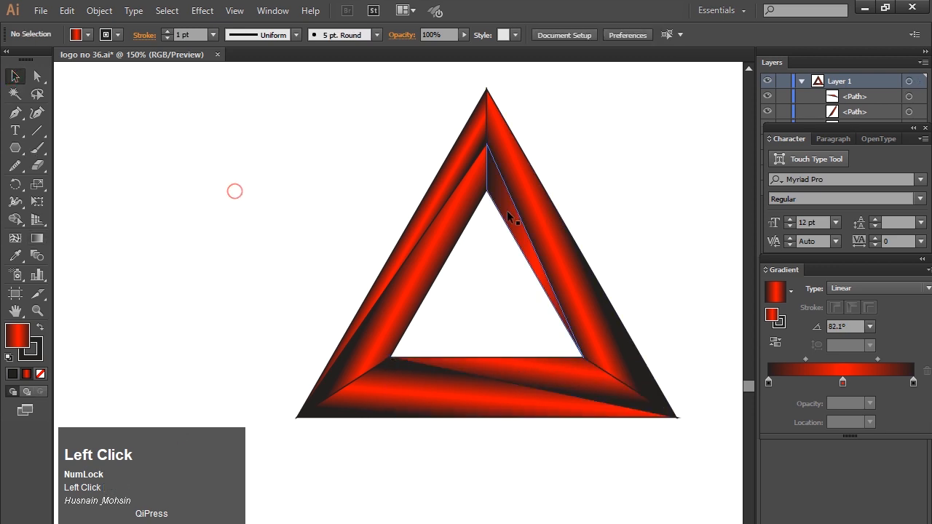
# Redirect the gradient across the narrow inner right face, at an angle of about 30°
pyautogui.click(512, 212)
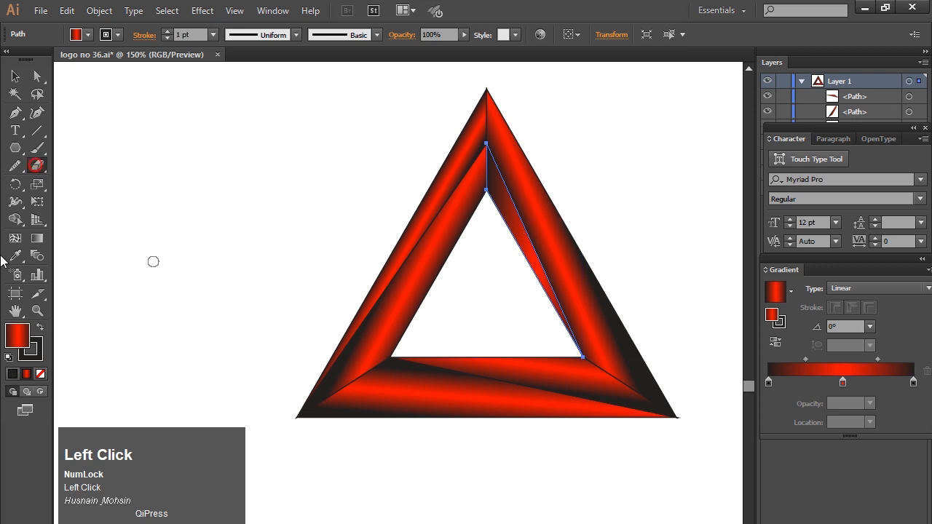
pyautogui.click(37, 238)
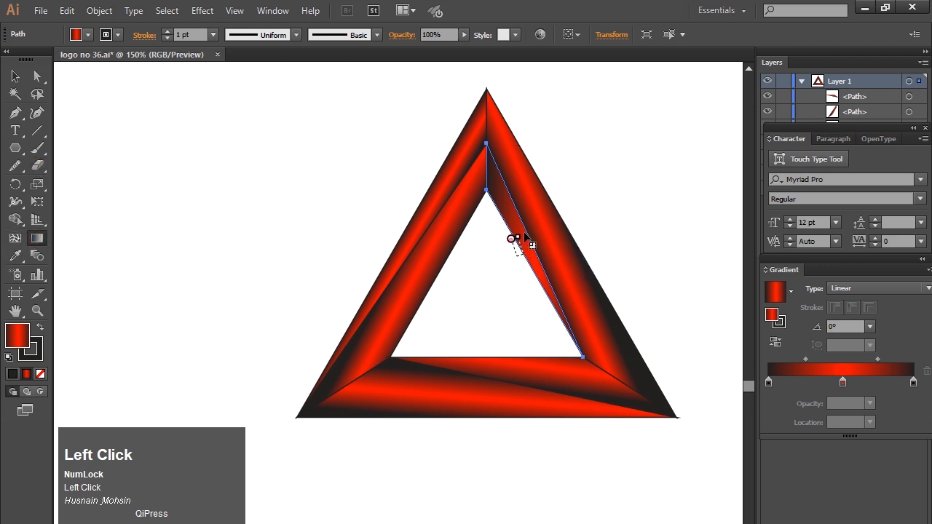
pyautogui.moveTo(521, 258); pyautogui.dragTo(537, 249)
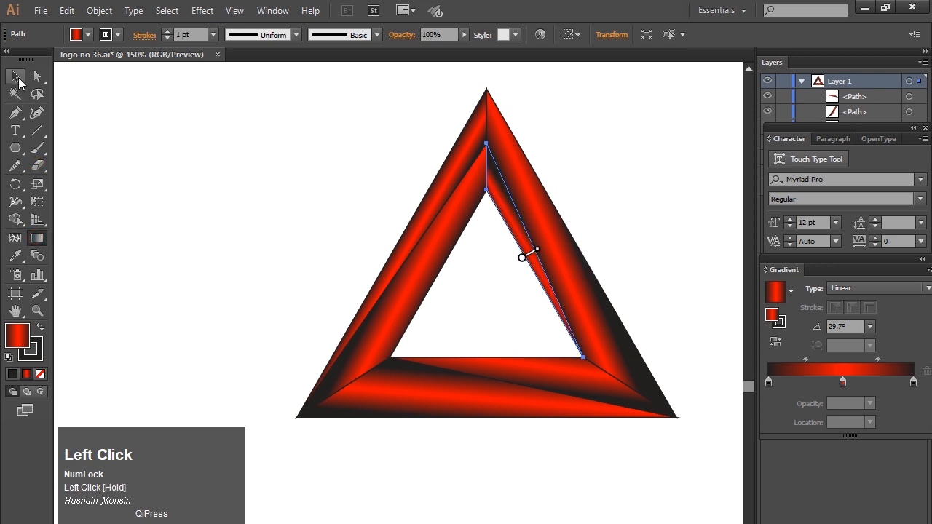
pyautogui.click(19, 82)
pyautogui.click(302, 226)
# Change the stroke of all triangle faces to white
pyautogui.moveTo(358, 156); pyautogui.dragTo(708, 458)
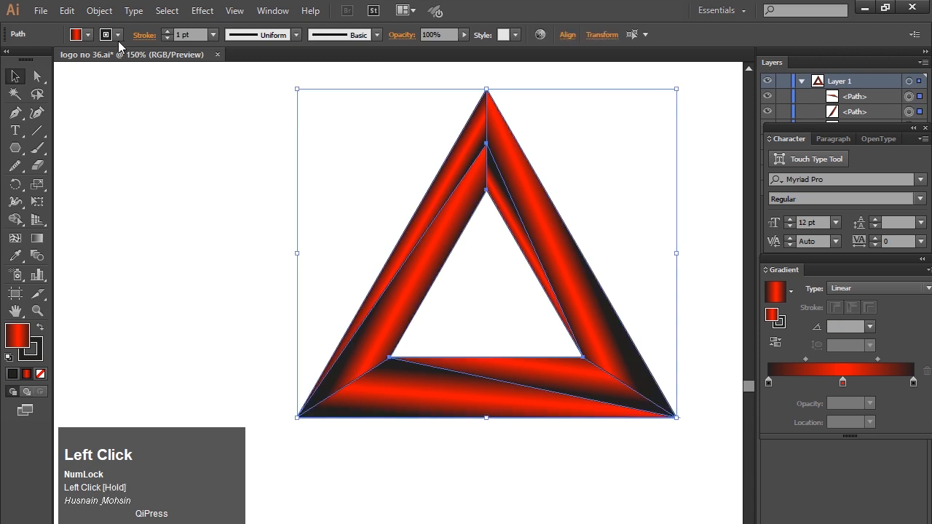
pyautogui.click(117, 34)
pyautogui.click(31, 59)
pyautogui.click(193, 138)
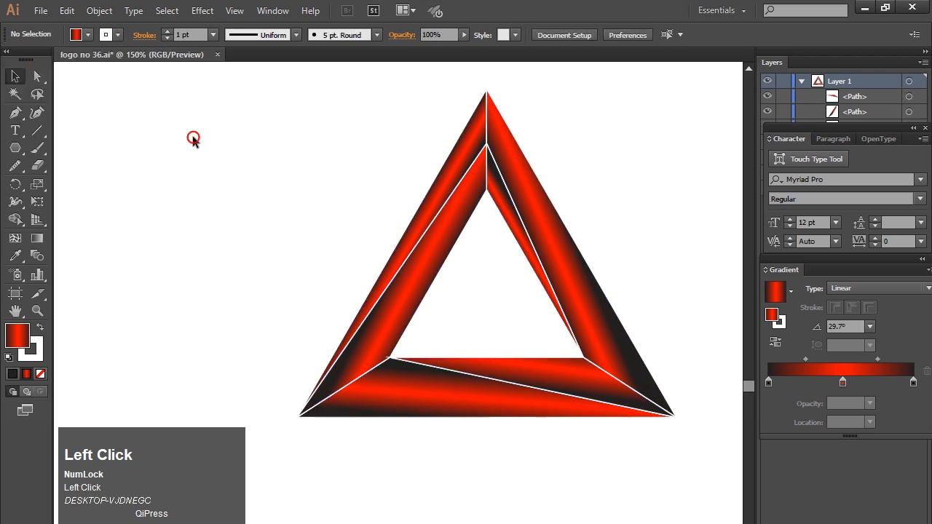
# Group all the triangle faces into one object
pyautogui.moveTo(341, 139); pyautogui.dragTo(659, 420)
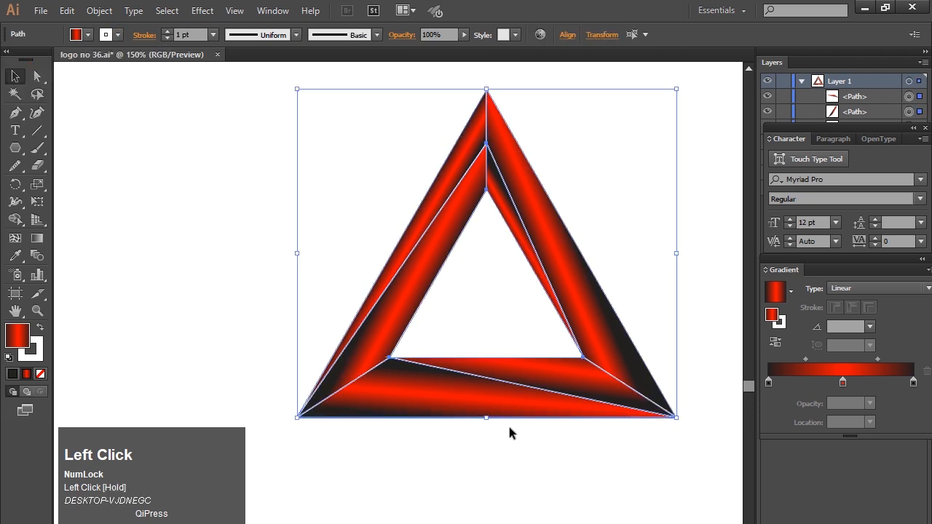
pyautogui.hotkey('ctrl', 'g')
pyautogui.click(240, 235)
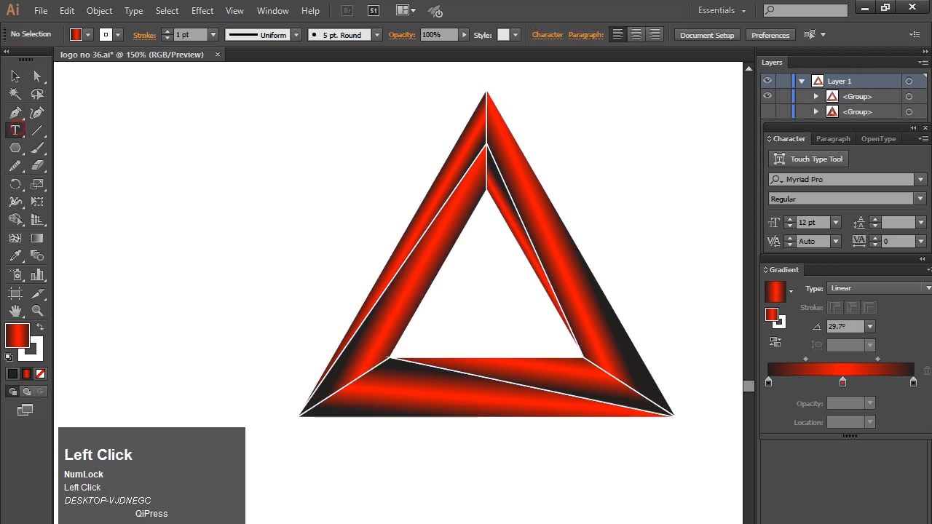
# Add the text "LOGO DESIGN" in the empty area beside the triangle
pyautogui.click(144, 239)
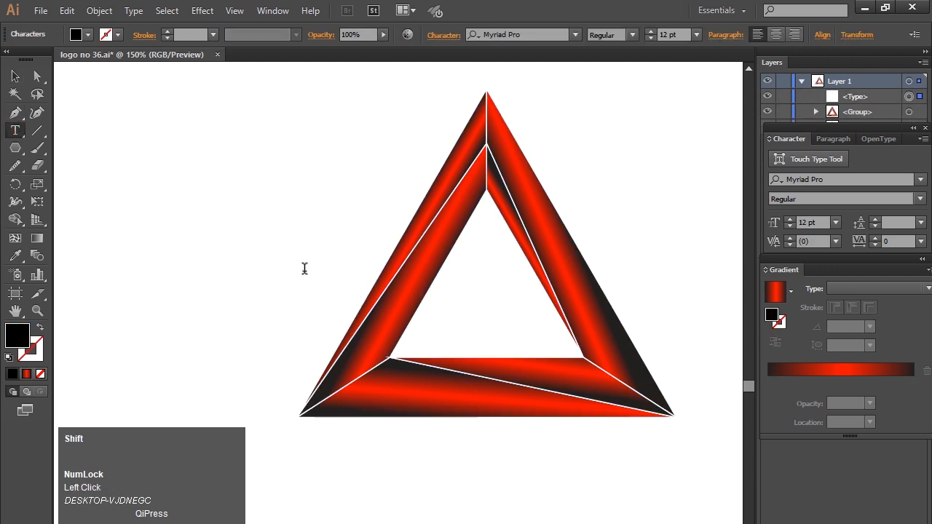
pyautogui.write('LOGO DESIGN')
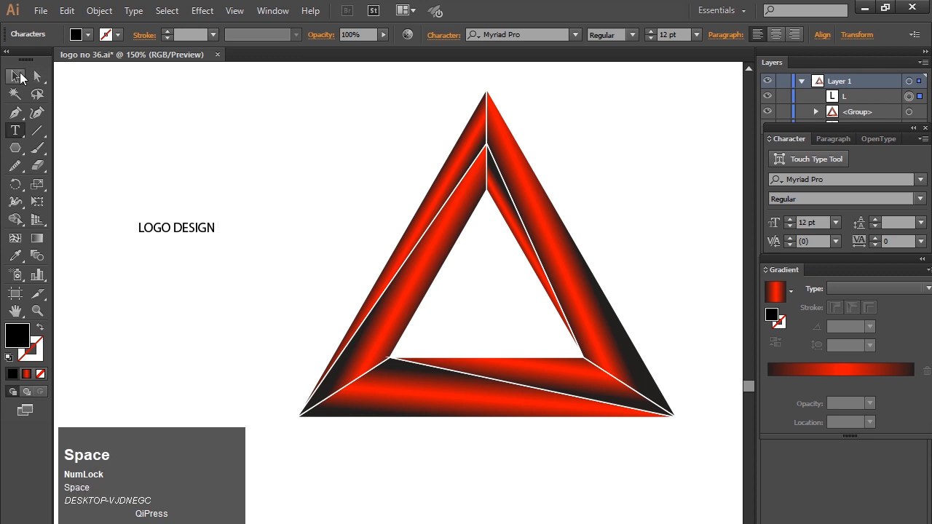
pyautogui.click(19, 77)
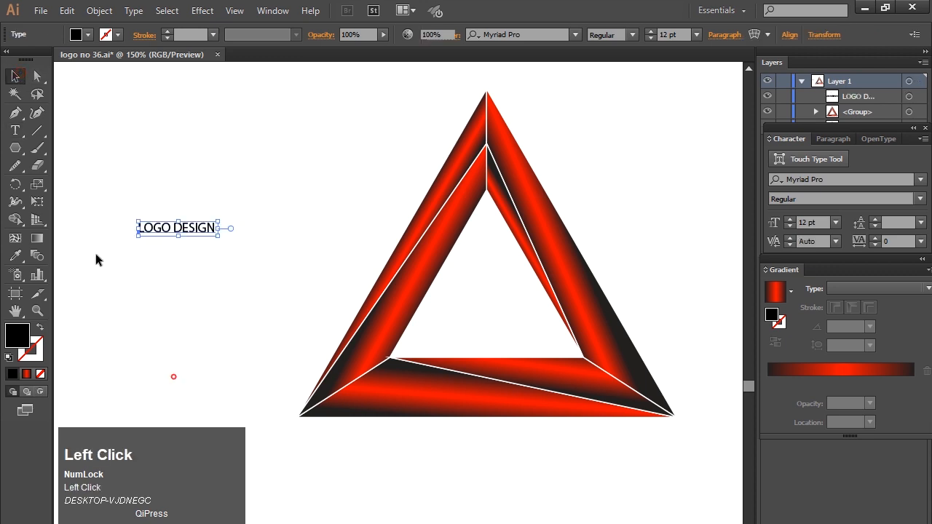
pyautogui.click(173, 377)
# Add a separate text line "SERVICE" below the "LOGO DESIGN" text
pyautogui.click(15, 131)
pyautogui.click(144, 306)
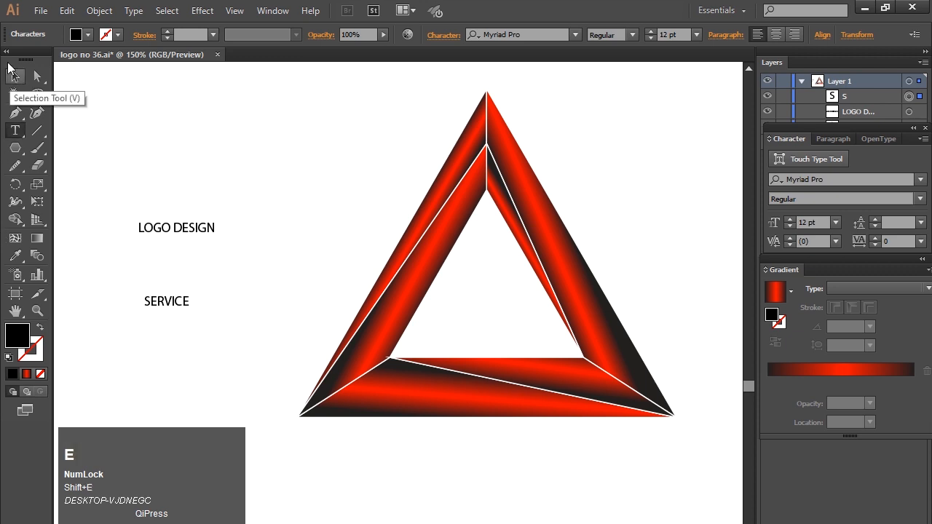
pyautogui.click(15, 75)
# Place the "LOGO DESIGN" text at the triangle's base, enlarged to about 52 pt, and set its font to Intro Regular
pyautogui.moveTo(175, 234); pyautogui.dragTo(671, 496)
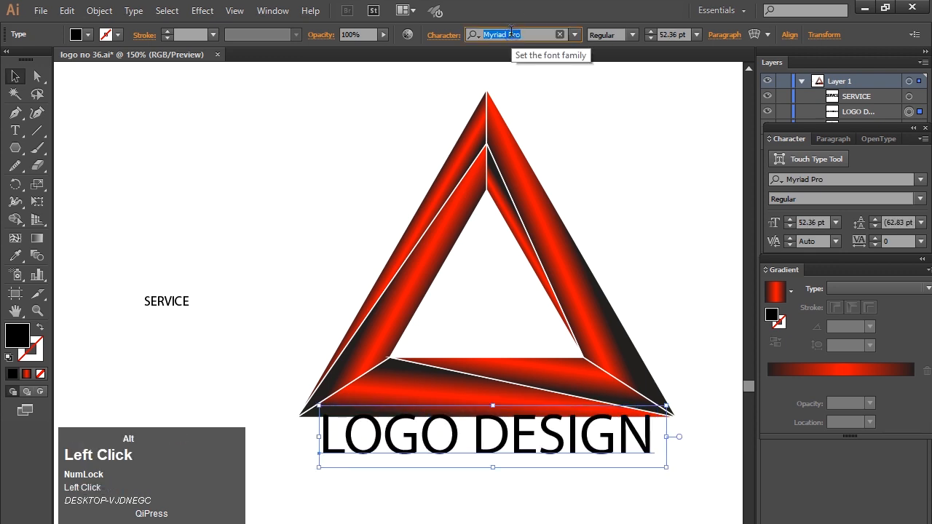
pyautogui.write('intr')
pyautogui.click(504, 81)
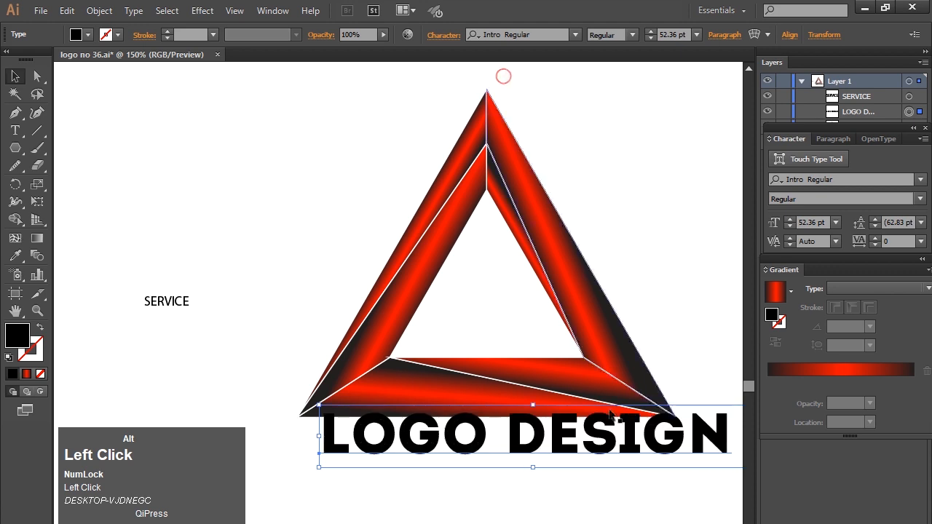
# Resize the "LOGO DESIGN" text to about 49 pt to span the triangle's base and align it just beneath
pyautogui.moveTo(318, 469); pyautogui.dragTo(339, 464)
pyautogui.moveTo(418, 446); pyautogui.dragTo(419, 447)
pyautogui.moveTo(422, 449); pyautogui.dragTo(399, 454)
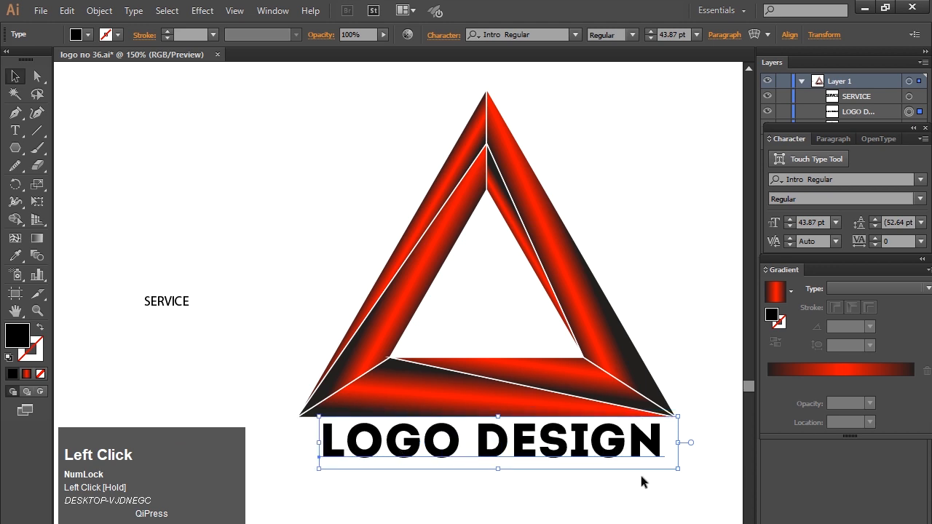
pyautogui.moveTo(675, 469); pyautogui.dragTo(697, 479)
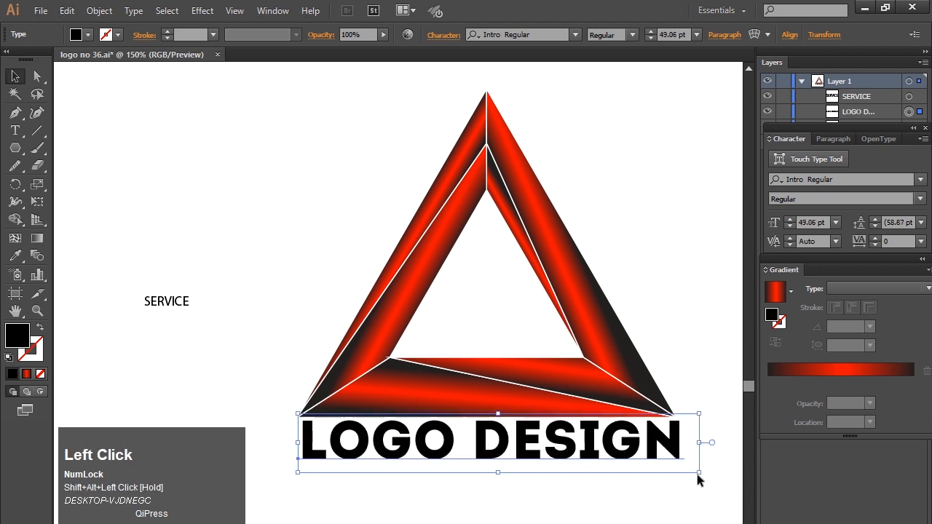
pyautogui.press('Left')
pyautogui.press('Left')
pyautogui.press('Left')
pyautogui.press('Up')
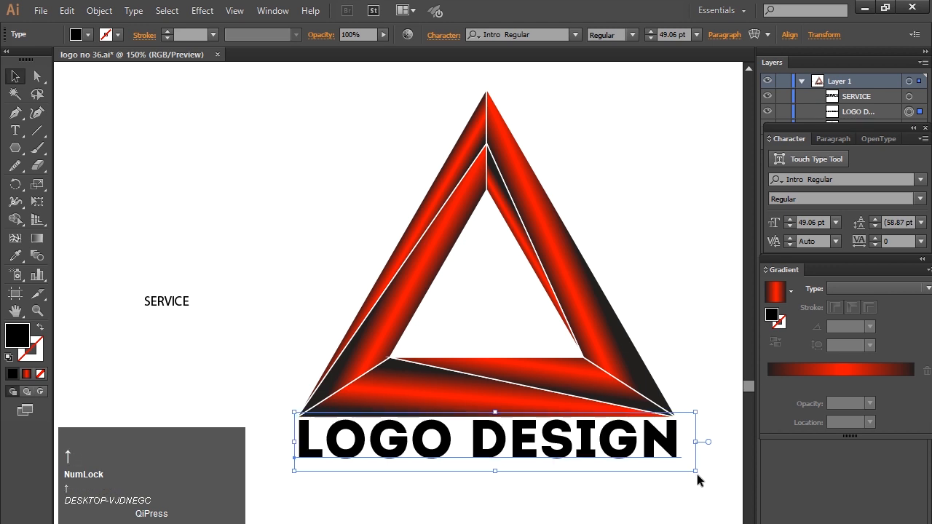
pyautogui.click(308, 470)
# Move the "SERVICE" text beneath "LOGO DESIGN" and enlarge it to about 40 pt
pyautogui.moveTo(164, 312); pyautogui.dragTo(525, 483)
pyautogui.click(191, 285)
pyautogui.moveTo(182, 306); pyautogui.dragTo(582, 515)
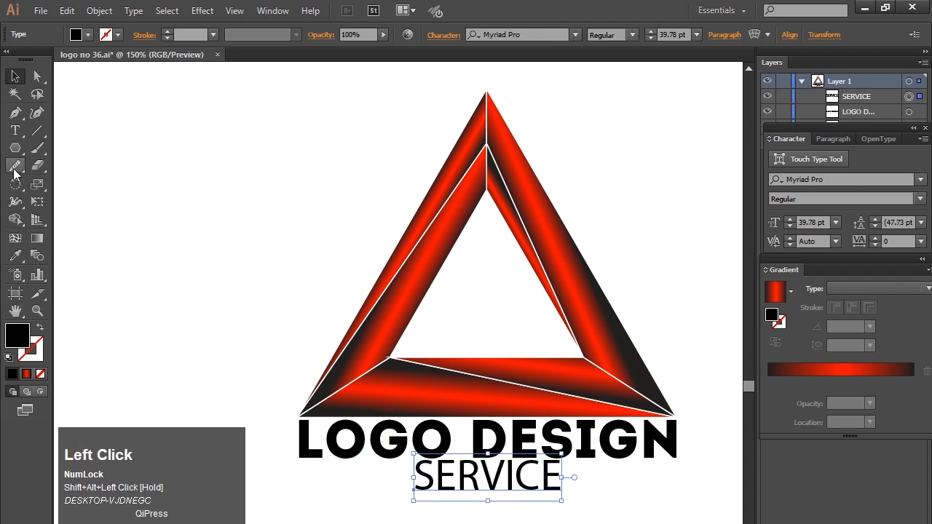
# Copy the "LOGO DESIGN" type style onto the "SERVICE" text with the Eyedropper
pyautogui.click(16, 114)
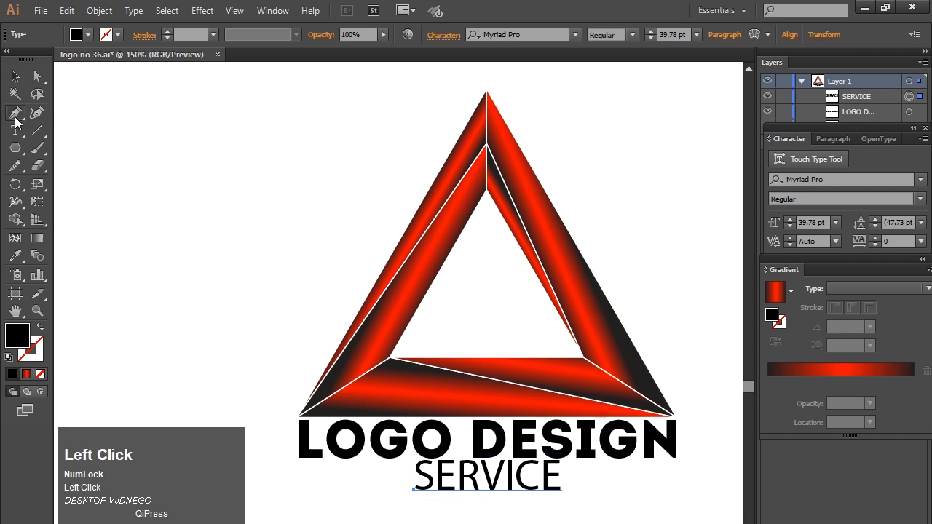
pyautogui.click(16, 255)
pyautogui.click(386, 453)
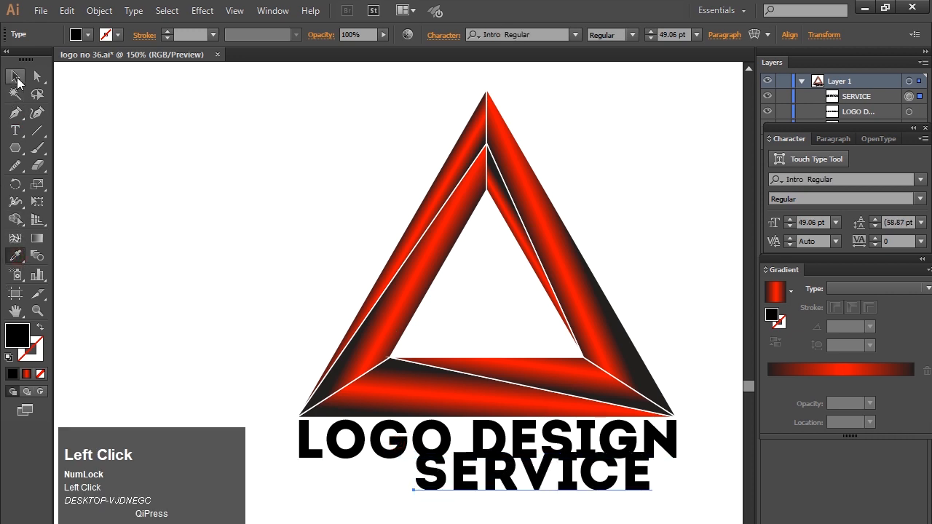
# Centre the "SERVICE" text under "LOGO DESIGN" and shrink it to about 31 pt
pyautogui.click(17, 82)
pyautogui.moveTo(514, 503); pyautogui.dragTo(474, 512)
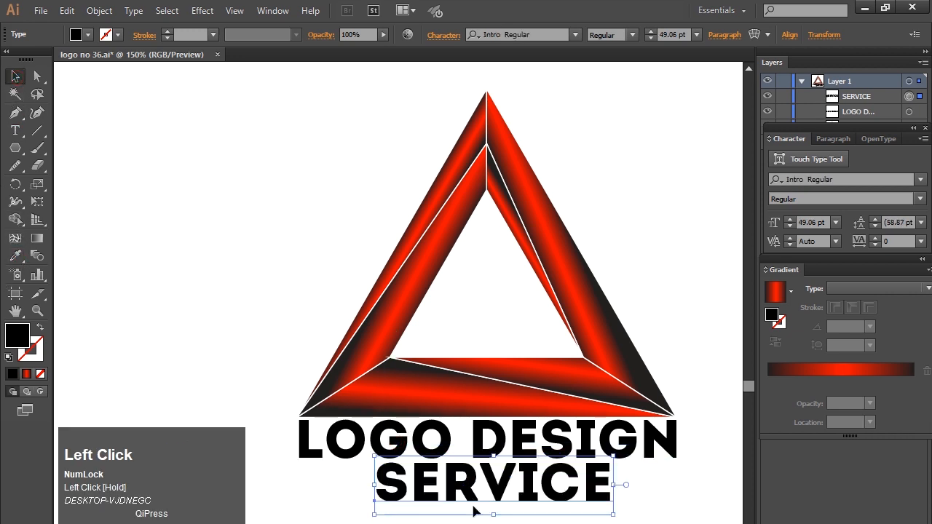
pyautogui.moveTo(612, 515); pyautogui.dragTo(604, 505)
# Set the tracking of the "SERVICE" text to 500 and recentre it beneath "LOGO DESIGN"
pyautogui.moveTo(848, 122); pyautogui.dragTo(696, 133)
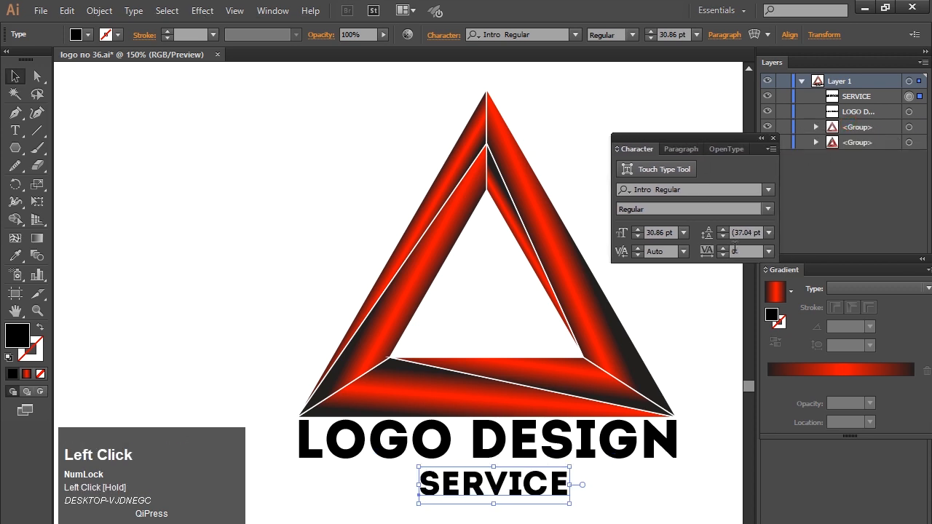
pyautogui.write('110')
pyautogui.press('BackSpace')
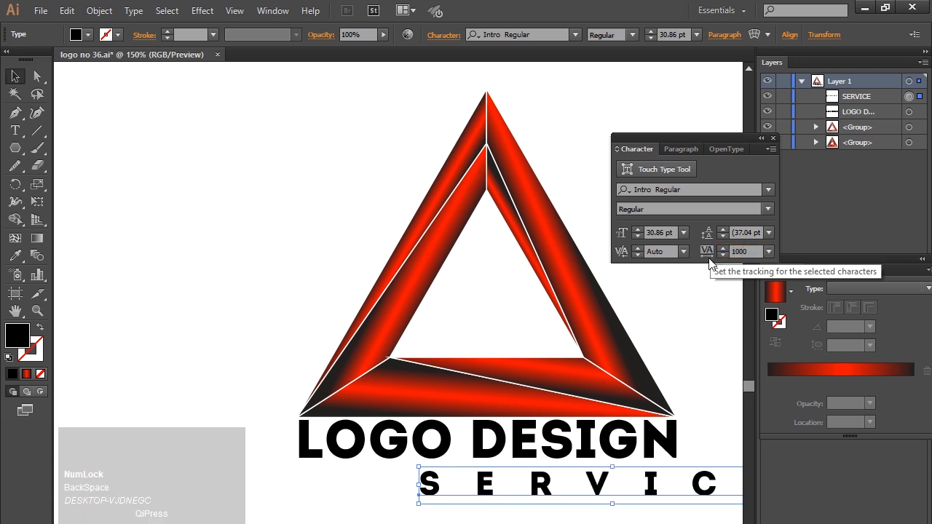
pyautogui.click(750, 251)
pyautogui.write('500')
pyautogui.press('Return')
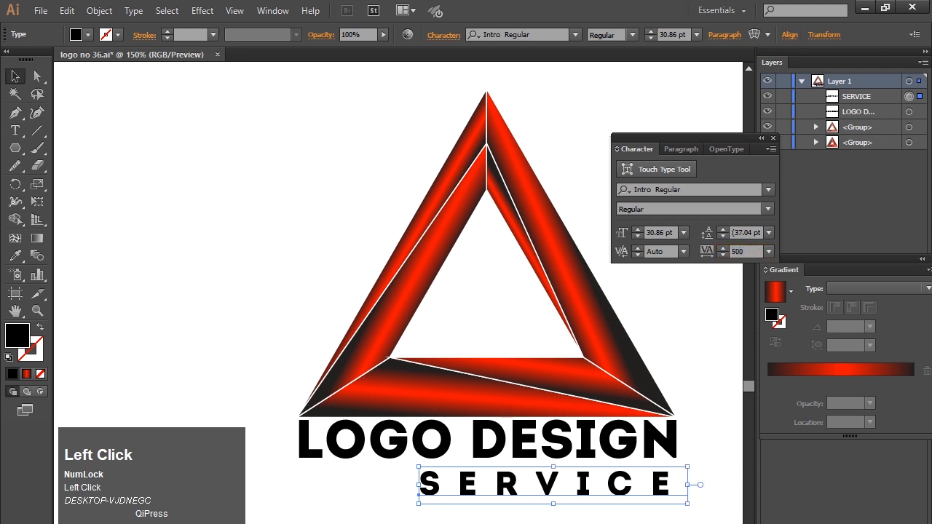
pyautogui.moveTo(577, 492); pyautogui.dragTo(523, 486)
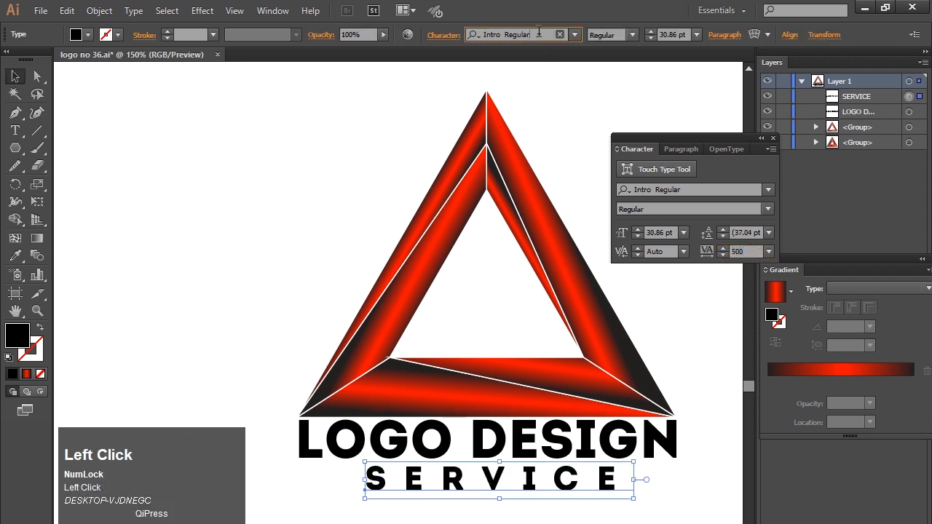
# Change the font of the "SERVICE" text to Calibri Bold
pyautogui.write('cal')
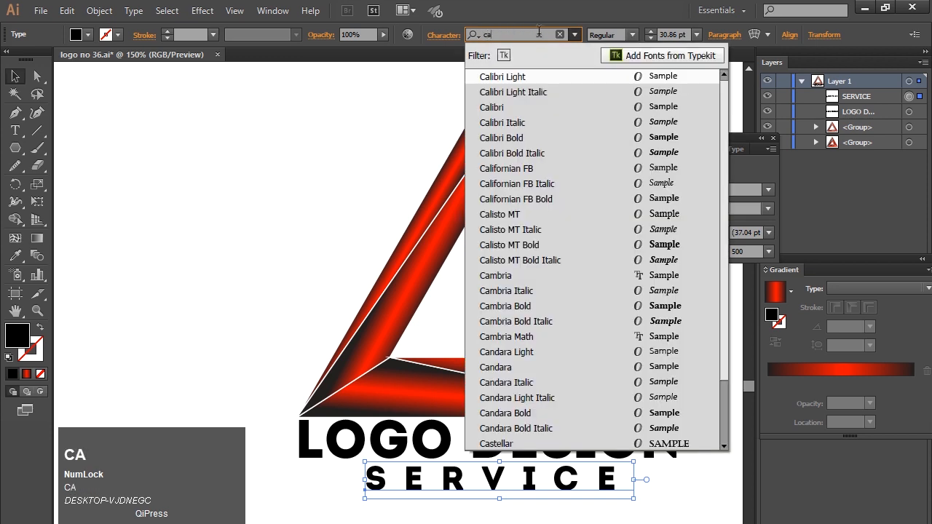
pyautogui.click(510, 137)
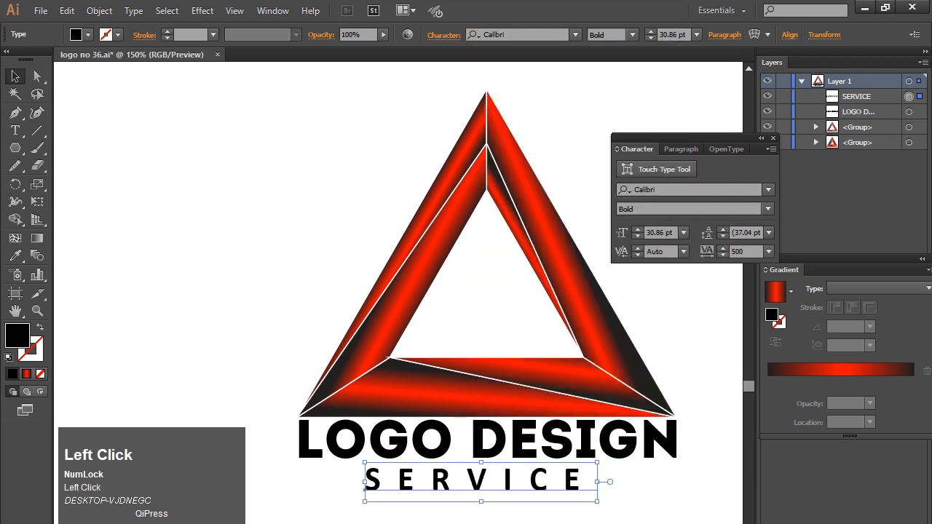
pyautogui.click(565, 515)
# Expand the appearance of the triangle and both text lines, including their objects, fills and strokes
pyautogui.moveTo(694, 146); pyautogui.dragTo(795, 225)
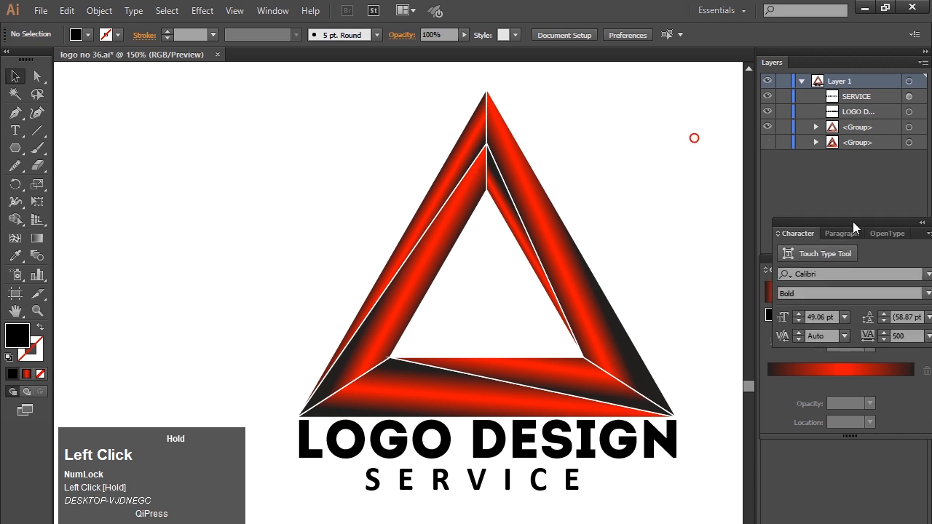
pyautogui.moveTo(325, 173); pyautogui.dragTo(632, 522)
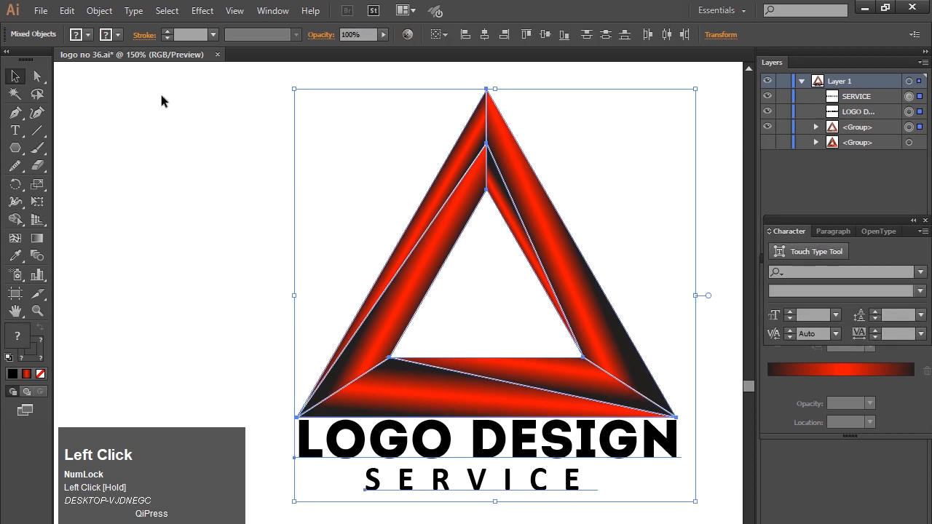
pyautogui.click(99, 10)
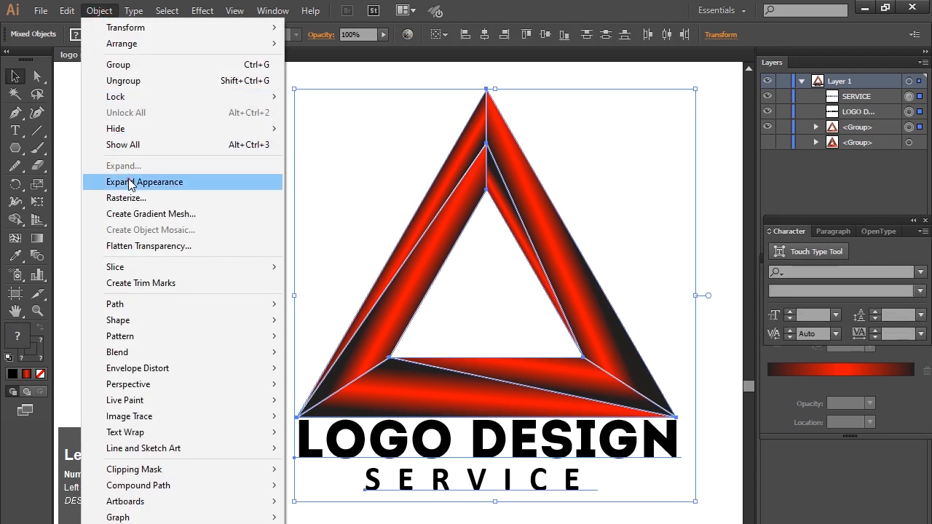
pyautogui.click(129, 179)
pyautogui.click(99, 10)
pyautogui.click(129, 166)
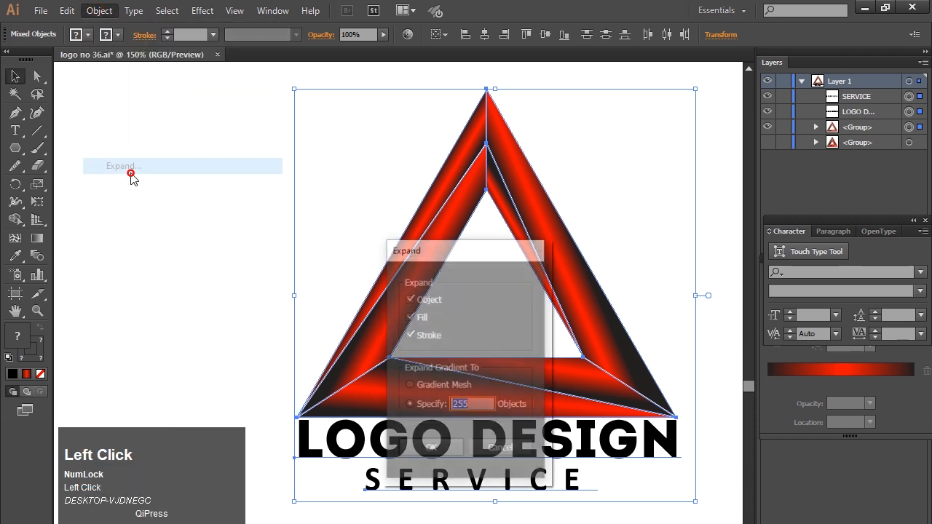
pyautogui.click(438, 454)
pyautogui.click(180, 225)
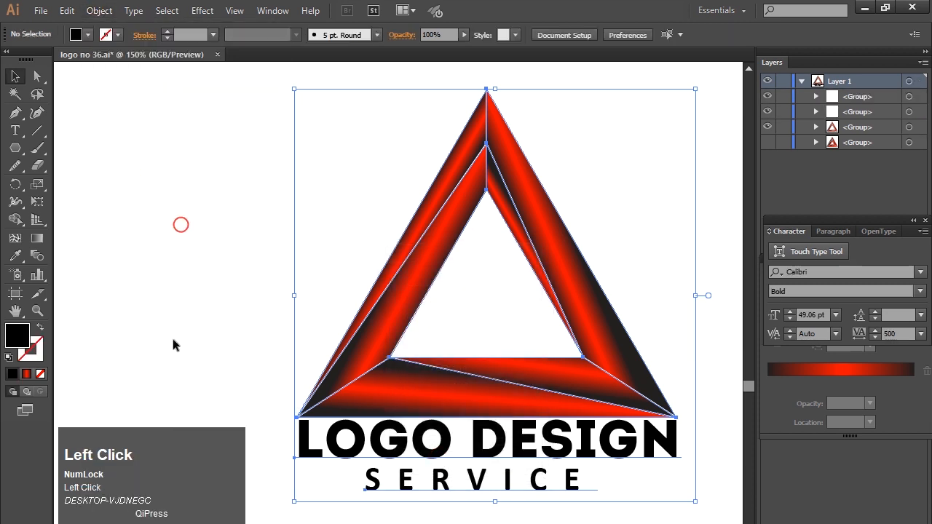
pyautogui.click(167, 321)
# Recolour the expanded "LOGO DESIGN" and "SERVICE" lettering with red sampled from the triangle using the Eyedropper
pyautogui.click(399, 452)
pyautogui.moveTo(394, 507); pyautogui.dragTo(554, 446)
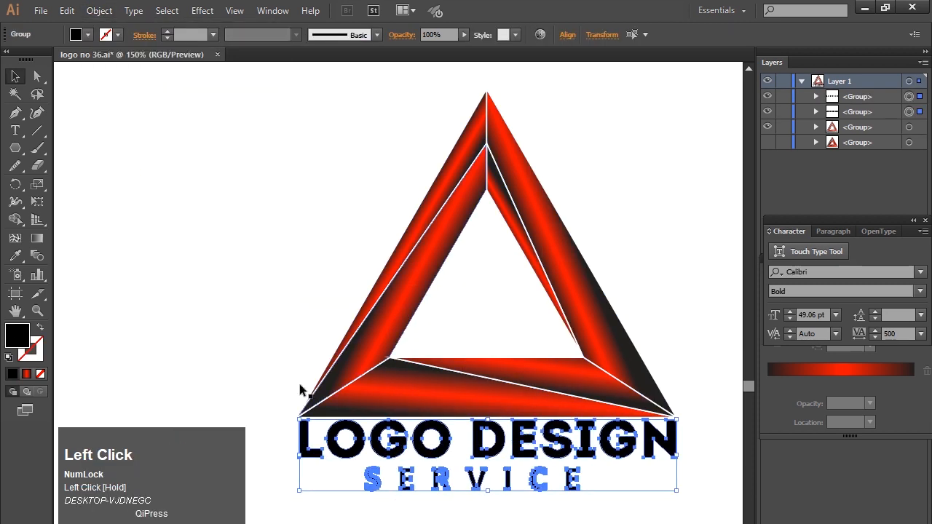
pyautogui.click(15, 255)
pyautogui.click(390, 384)
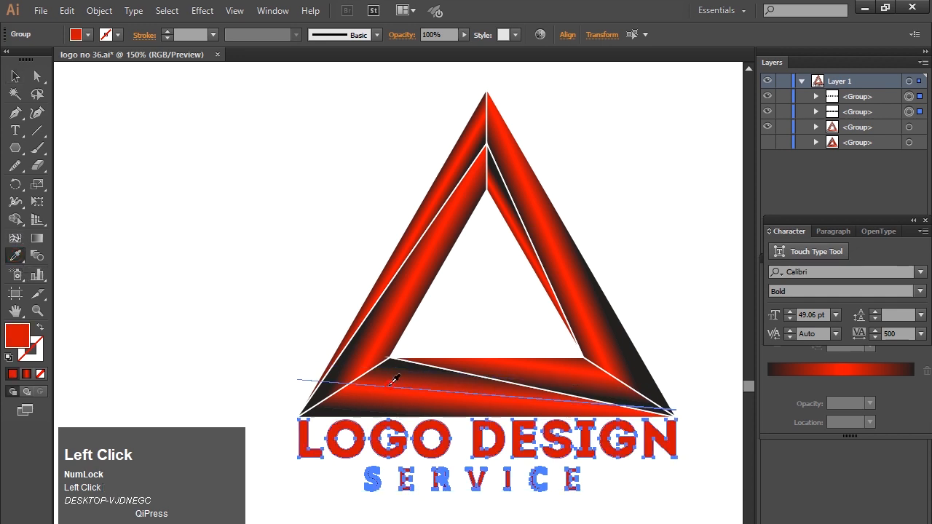
pyautogui.click(16, 76)
pyautogui.click(126, 175)
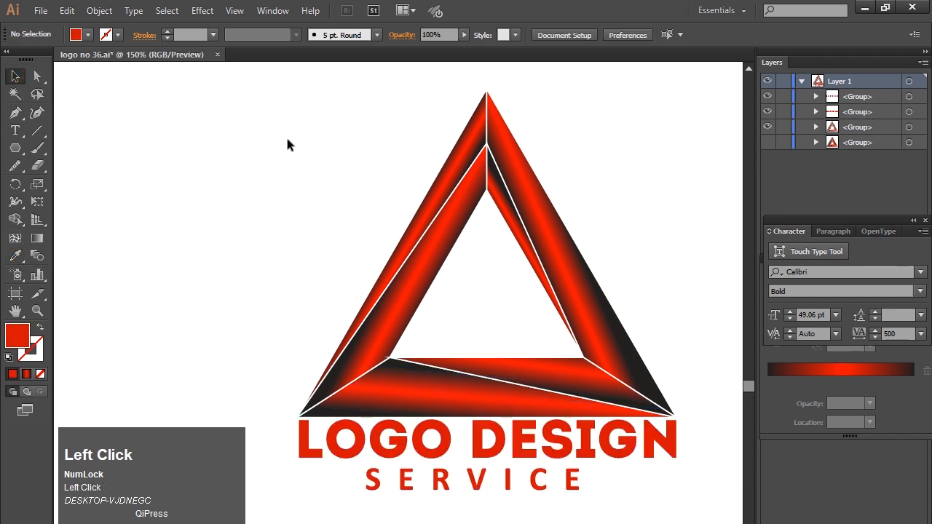
# Change the fill of the "SERVICE" lettering to black
pyautogui.moveTo(287, 144); pyautogui.dragTo(618, 516)
pyautogui.click(526, 484)
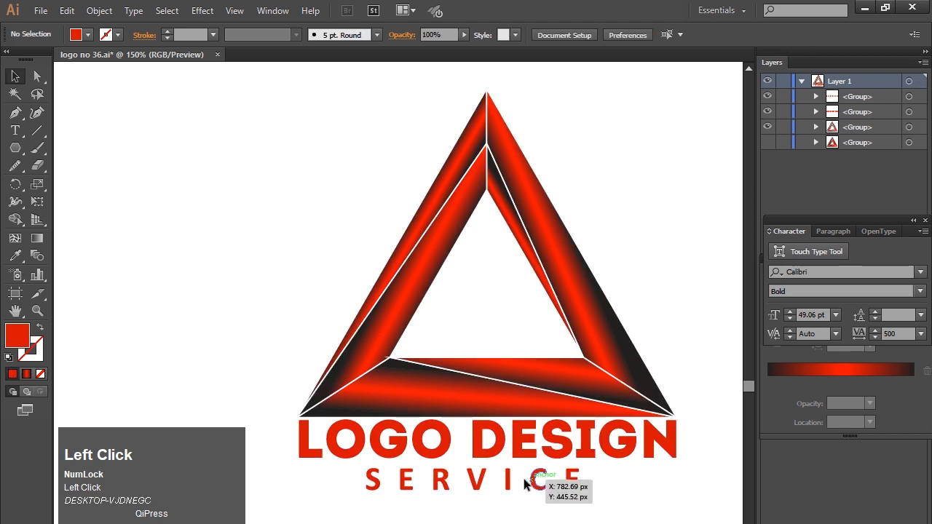
pyautogui.click(526, 484)
pyautogui.click(87, 34)
pyautogui.click(40, 59)
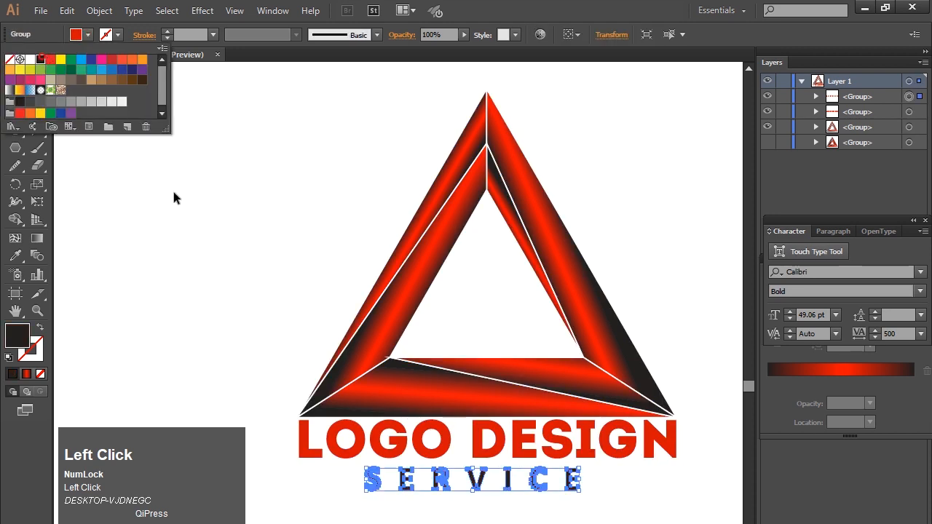
pyautogui.click(173, 196)
# Group the triangle with the "LOGO DESIGN" and "SERVICE" lettering
pyautogui.moveTo(287, 142); pyautogui.dragTo(637, 477)
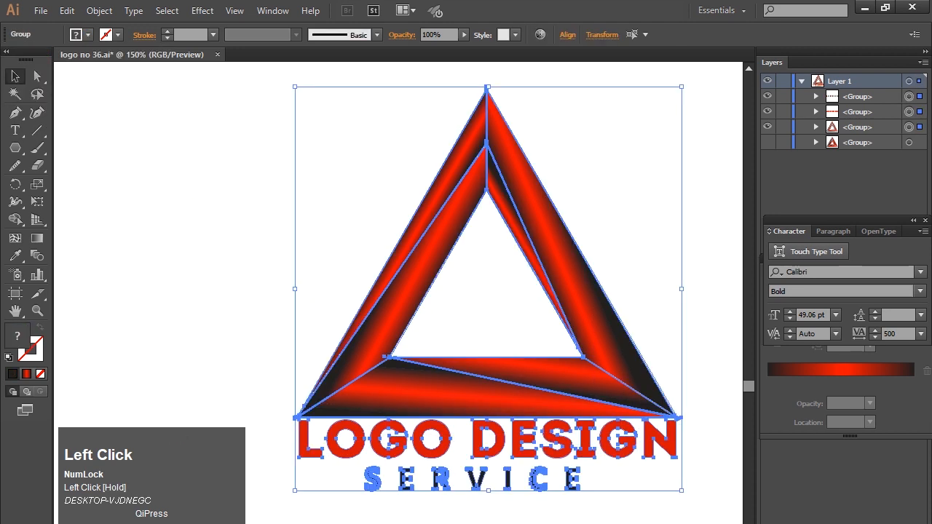
pyautogui.hotkey('ctrl', 'g')
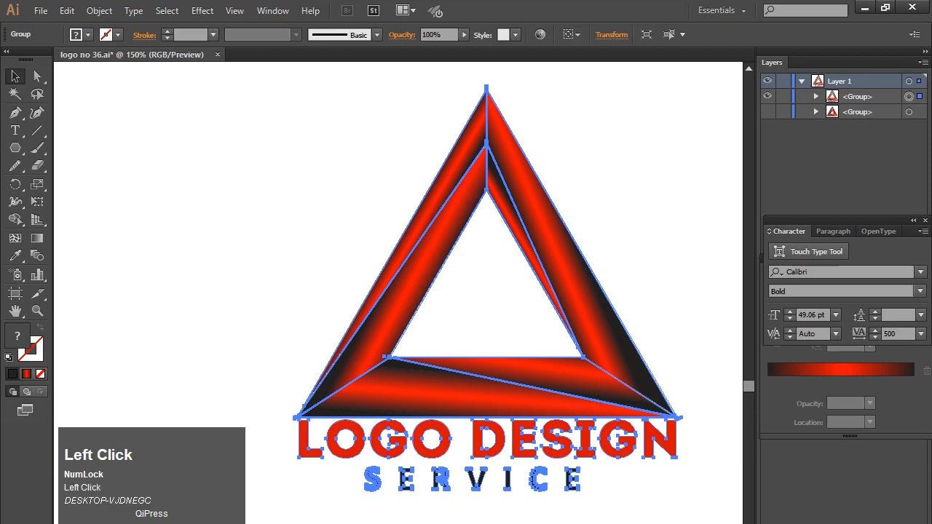